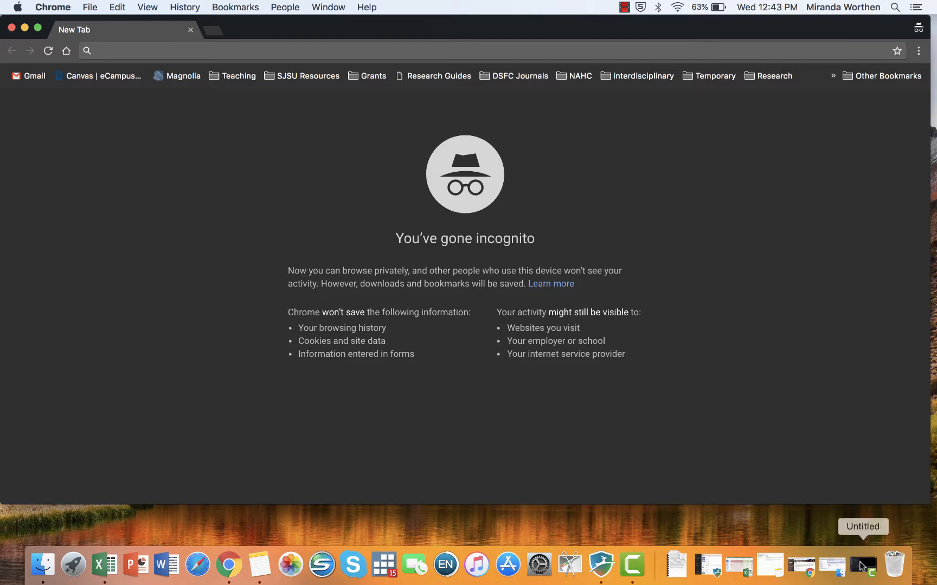
- Search Google for "registrar sjsu" in the incognito browser window
left_click(861, 565)
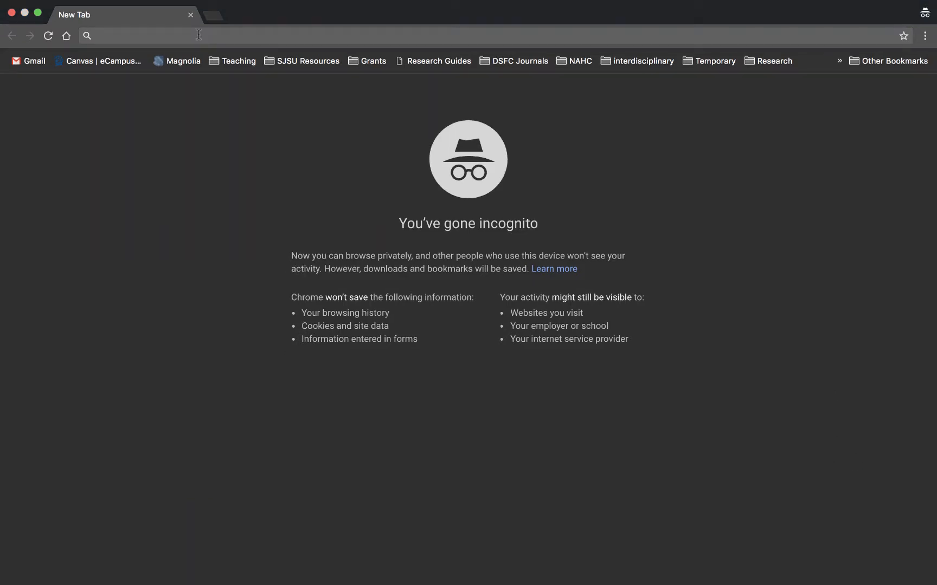
left_click(199, 34)
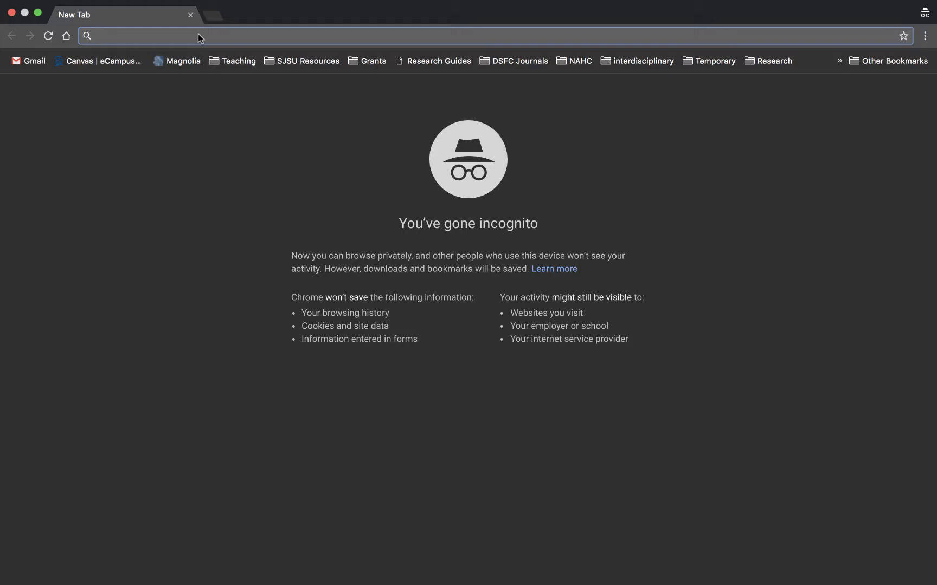
type("re")
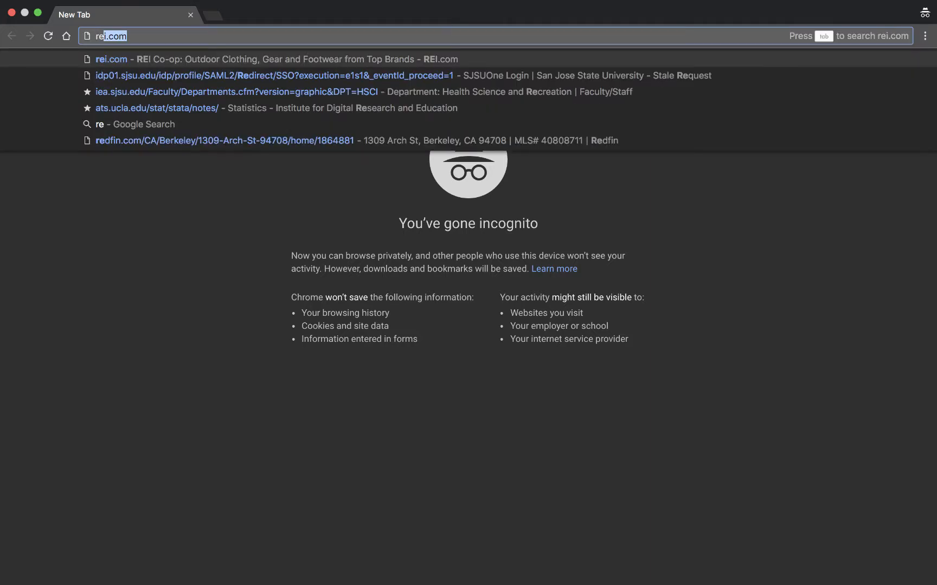
type("gistrar sjsu")
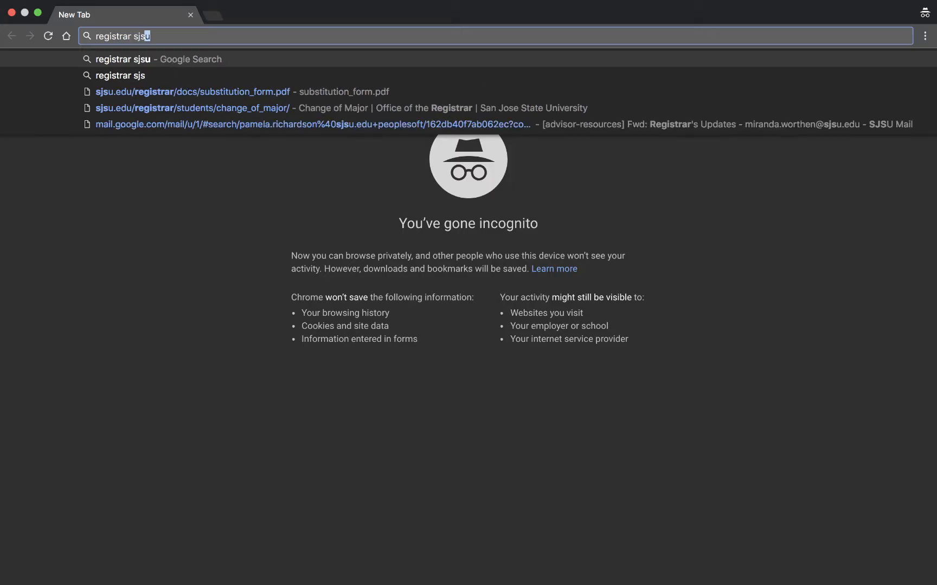
key("Return")
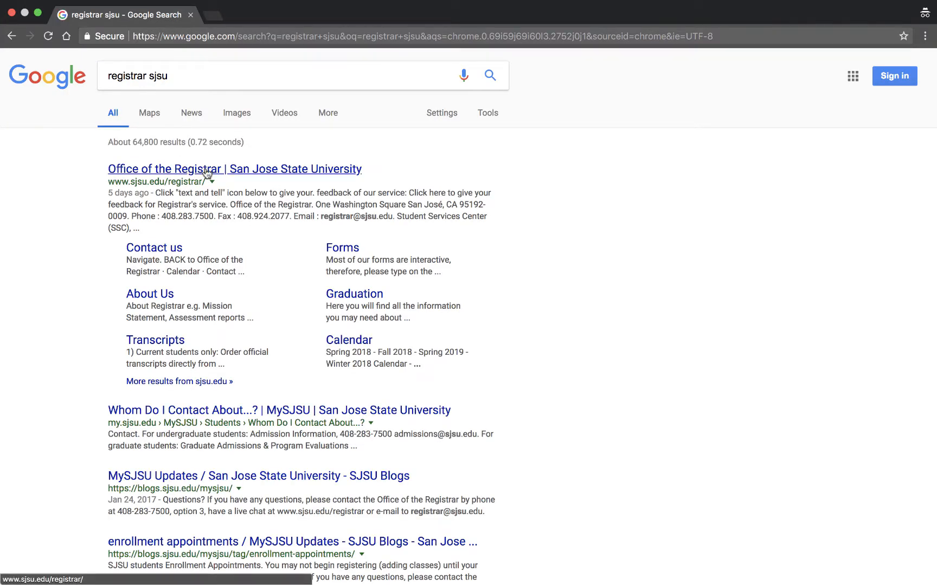
- Open the registrar's Forms page, jump to the S section and open the Substitution form PDF
left_click(343, 249)
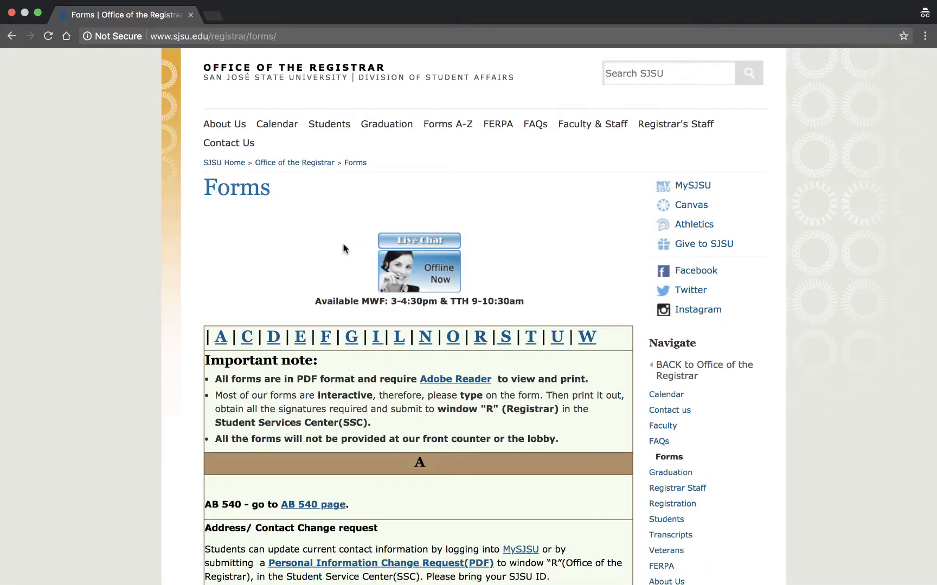
left_click(505, 340)
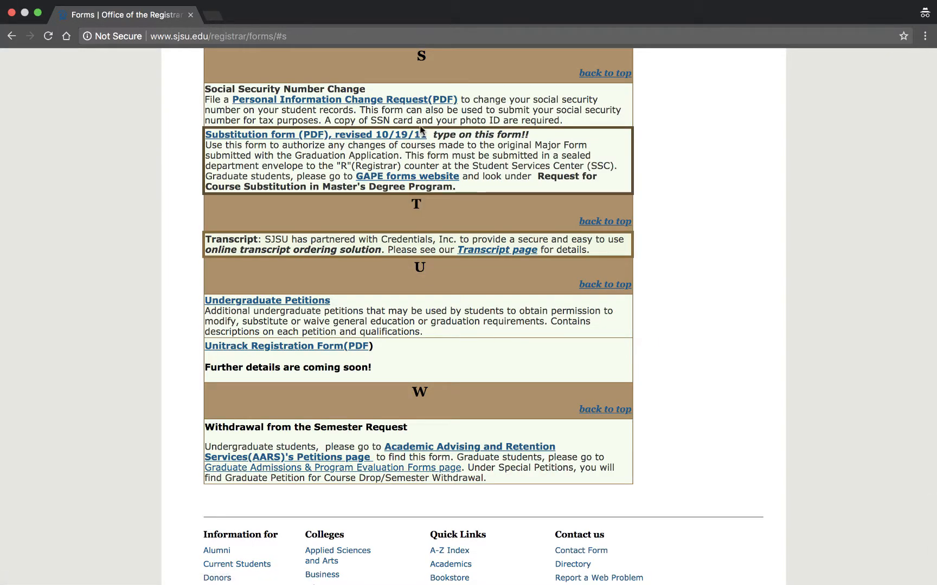
left_click(283, 136)
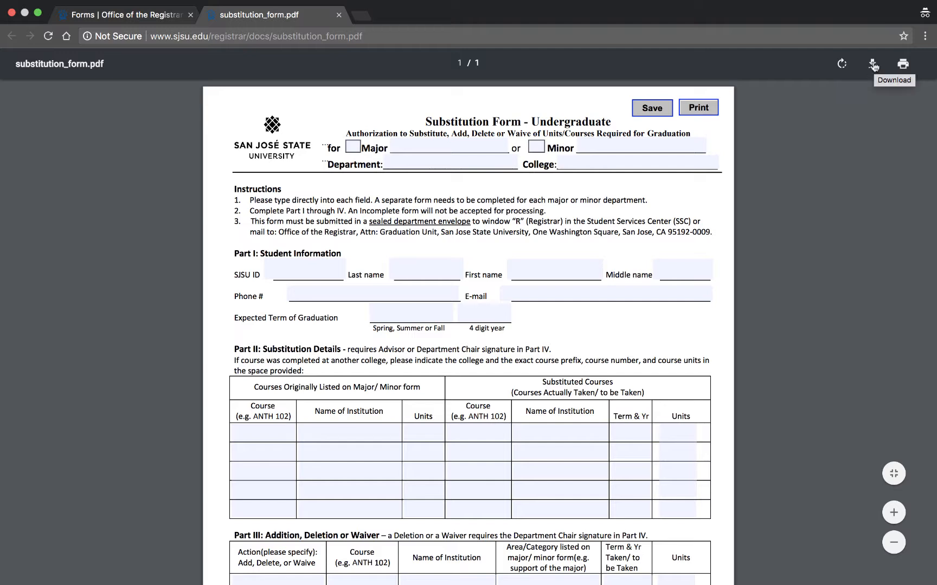
- Try typing into the Major field of the form while it is shown in the browser, then erase it
left_click(464, 146)
type("sdfsfj")
key("BackSpace")
key("BackSpace")
key("BackSpace")
key("BackSpace")
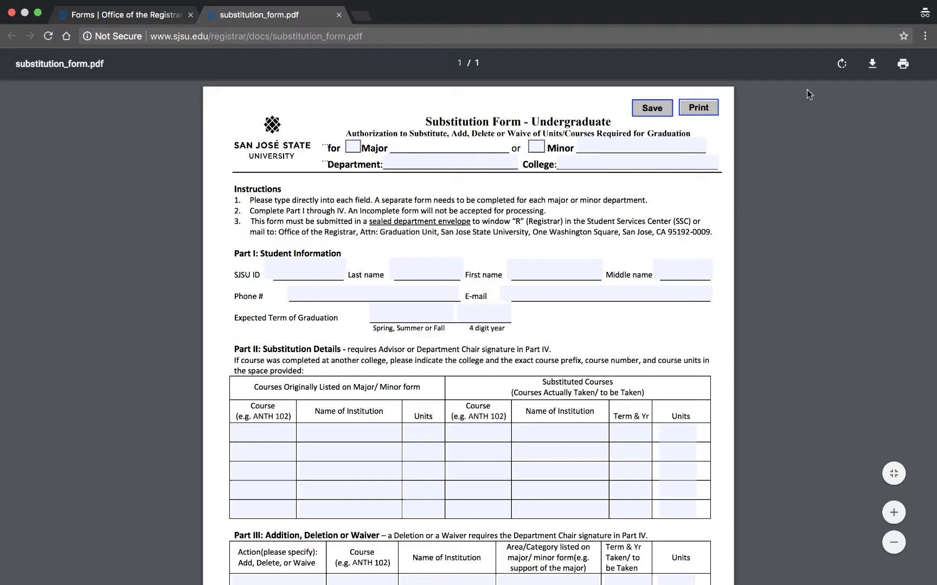
- Download the form to the Desktop under the name substitution_form For ME
left_click(872, 65)
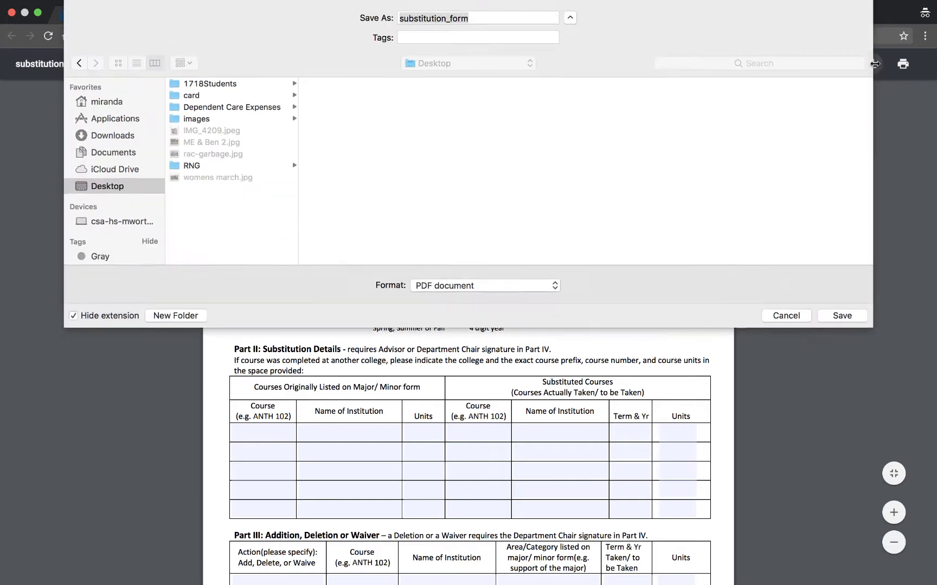
key("Right")
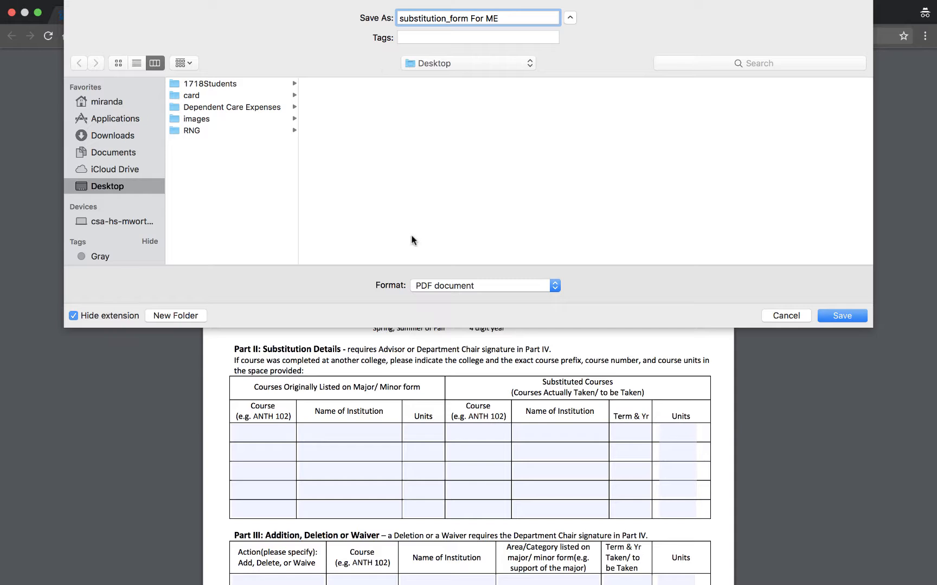
left_click(840, 316)
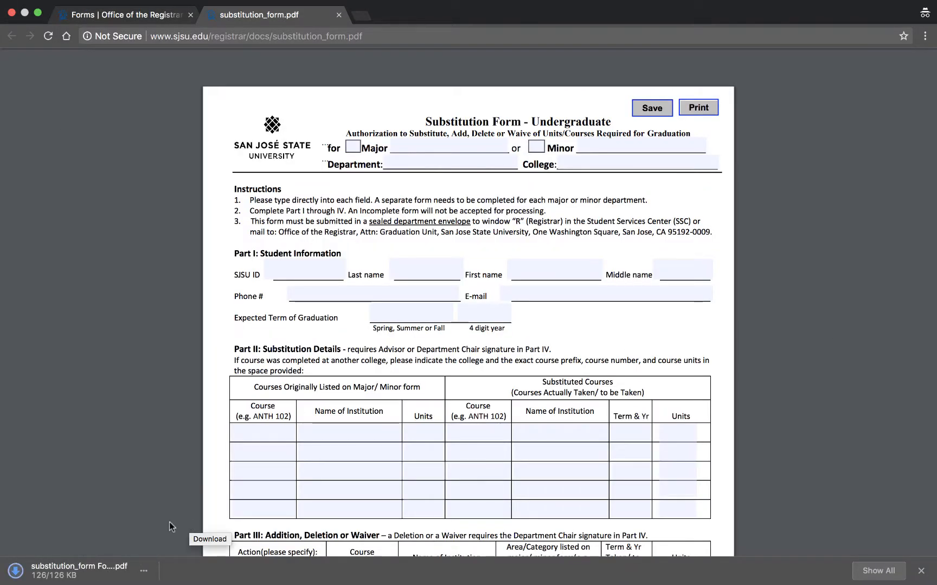
- Open the downloaded substitution_form For ME.pdf in Acrobat Pro, dismiss the font warning and maximize the window
left_click(74, 574)
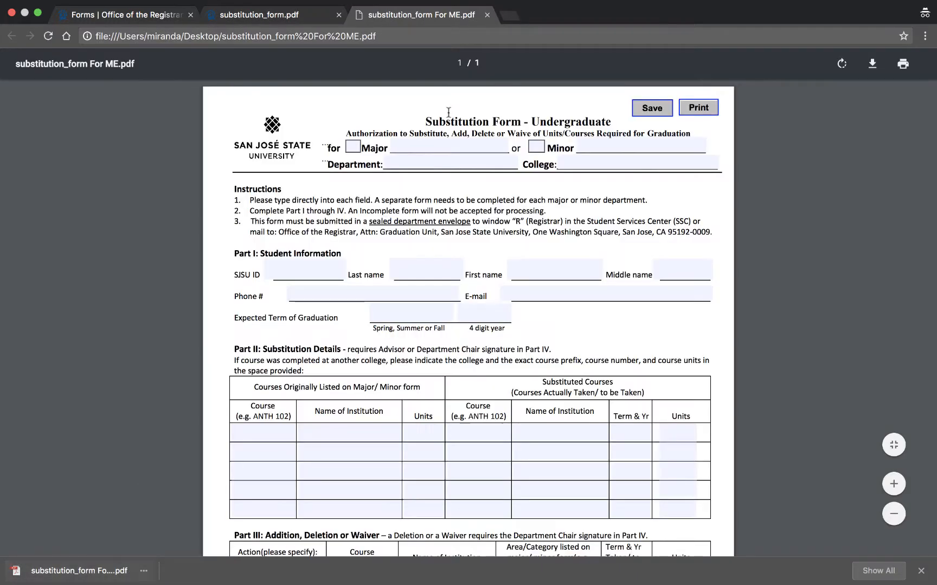
left_click(486, 15)
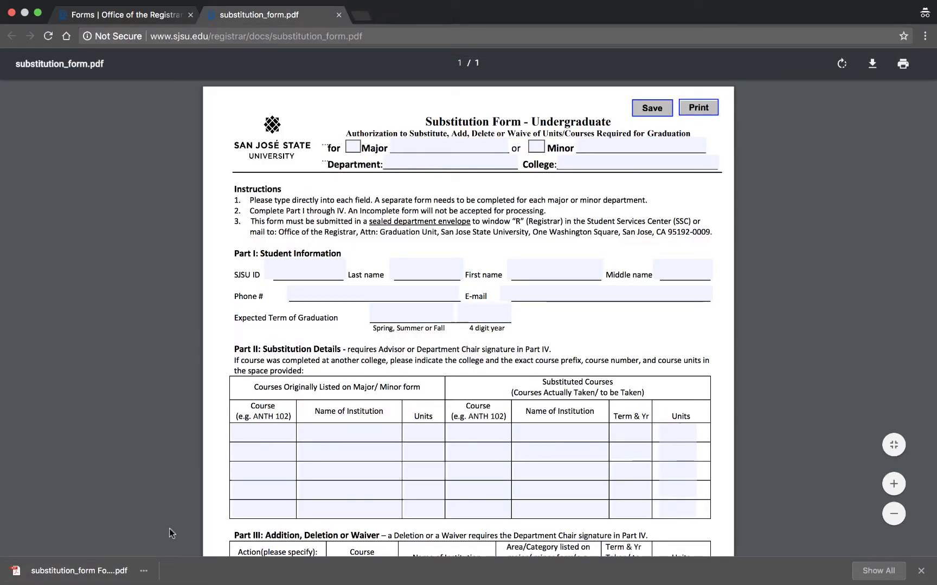
left_click(143, 571)
left_click(172, 535)
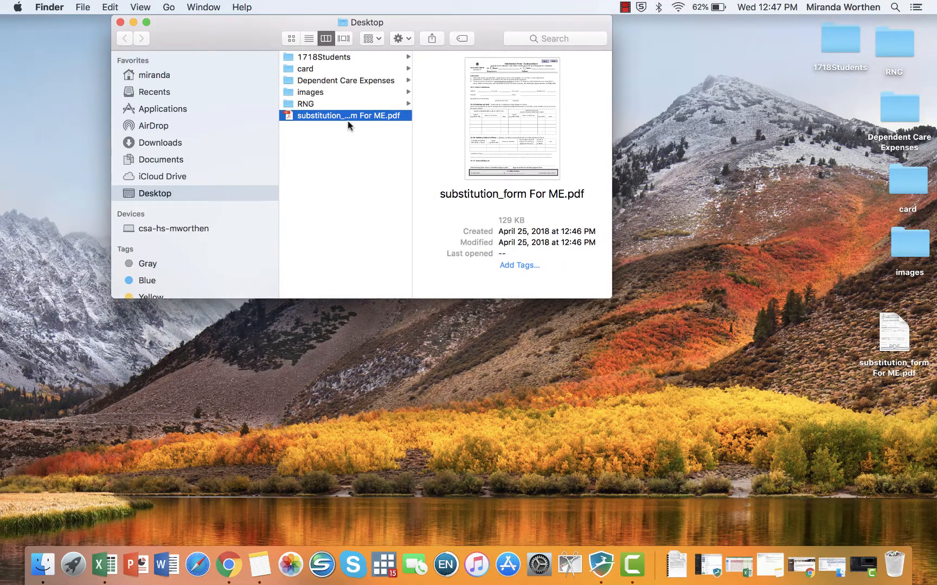
double_click(349, 119)
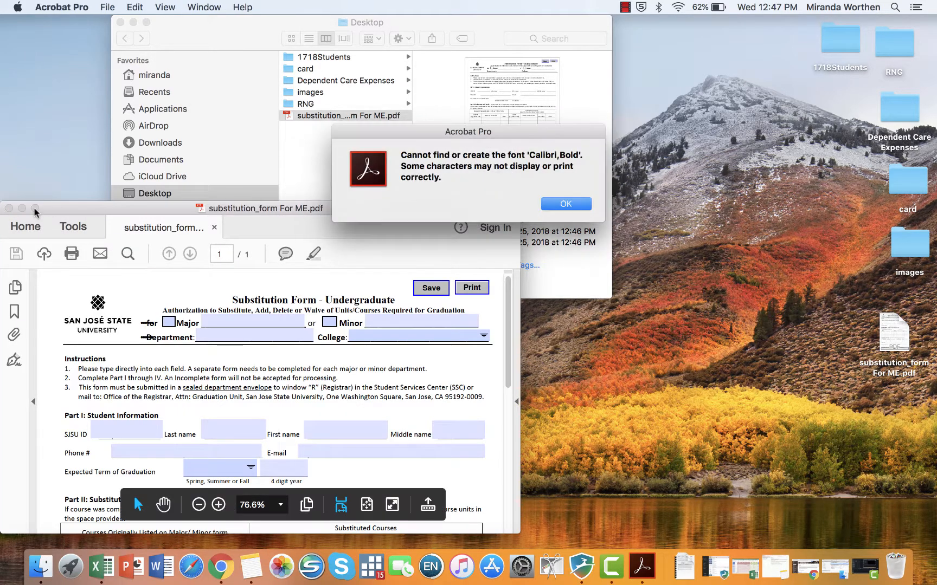
left_click(565, 204)
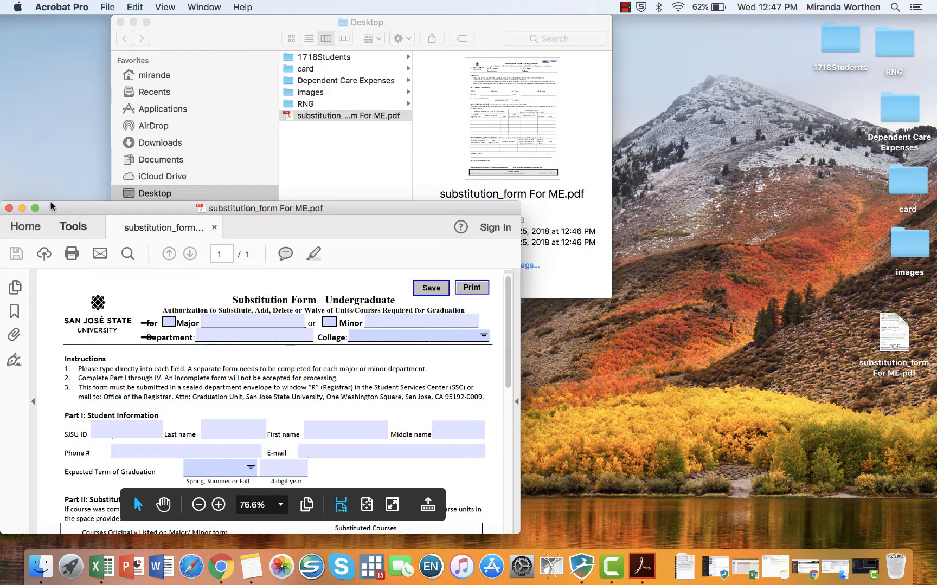
left_click(34, 209)
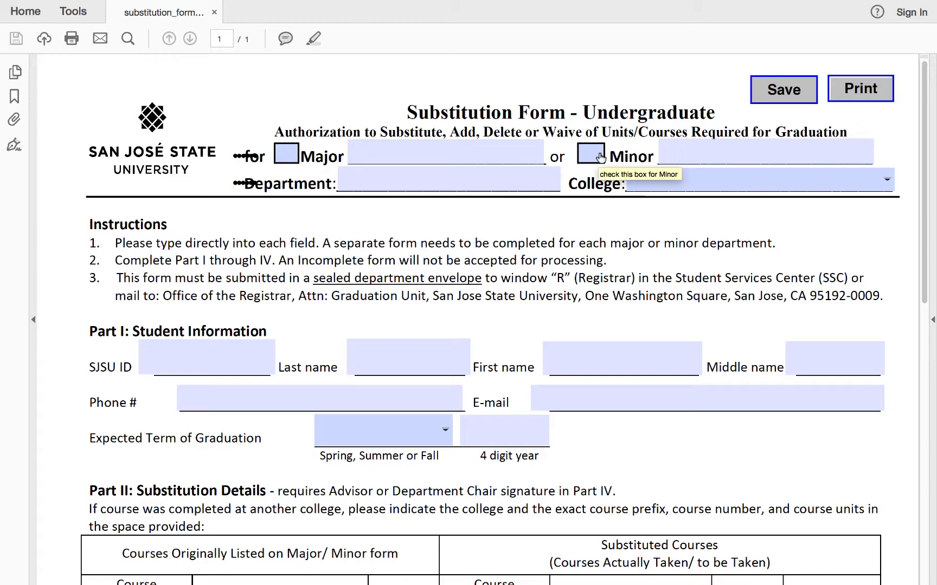
- Check the Major box at the top of the form instead of Minor
left_click(288, 157)
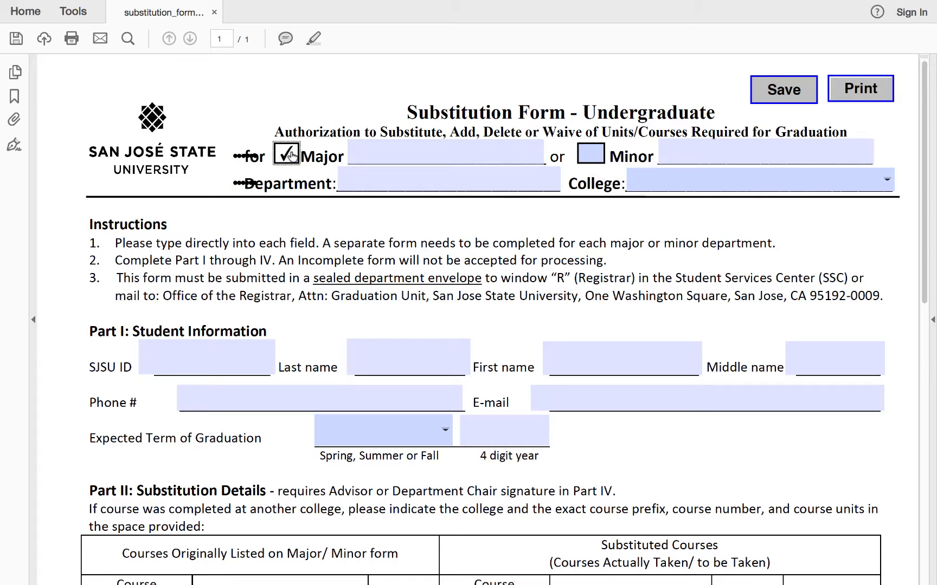
left_click(590, 154)
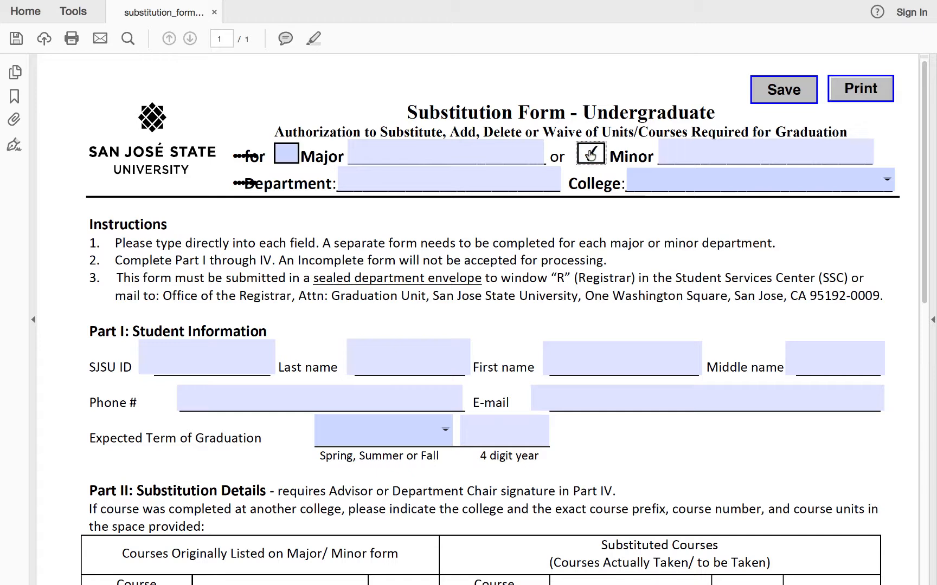
left_click(590, 155)
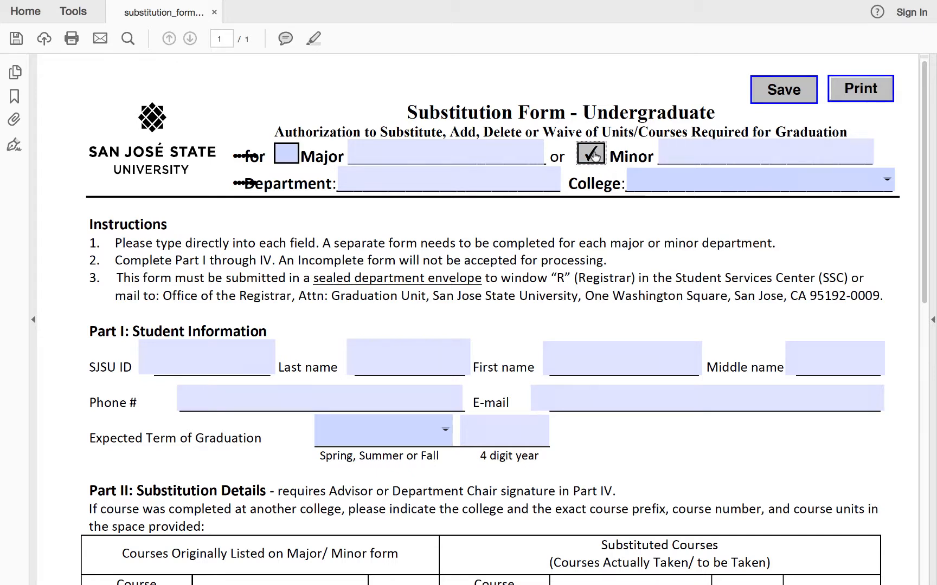
left_click(288, 155)
- Enter "Public Health with HSA Concentration" in the Major field
left_click(372, 153)
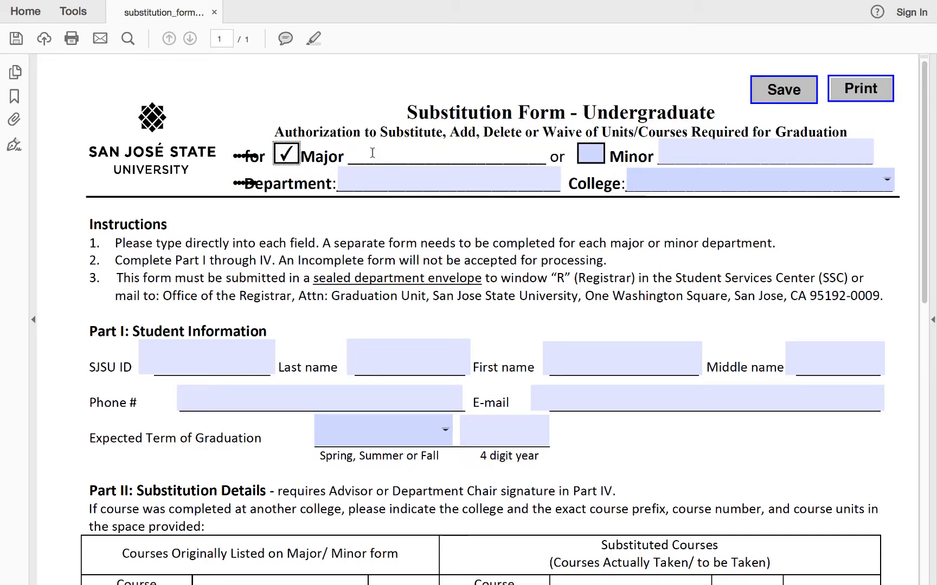
type("Public ")
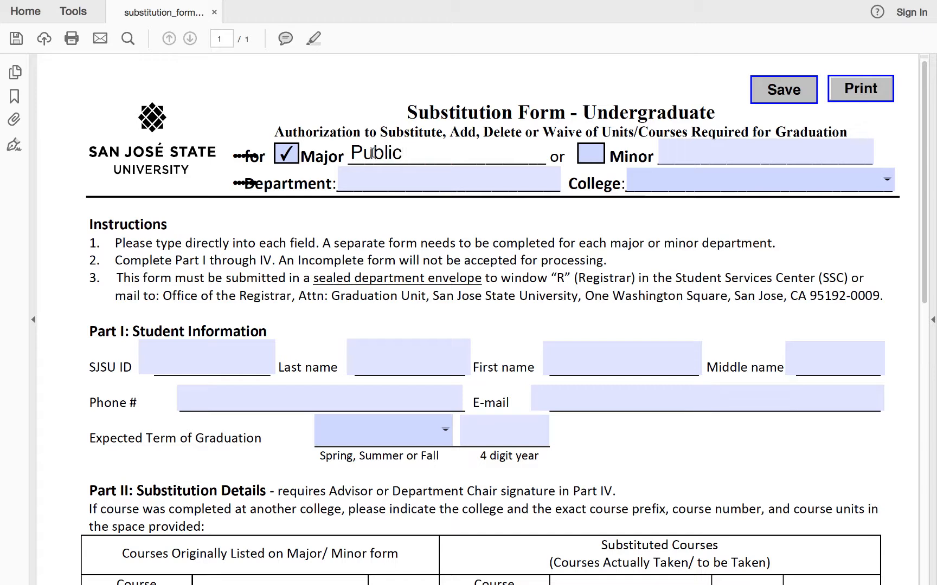
type("Health")
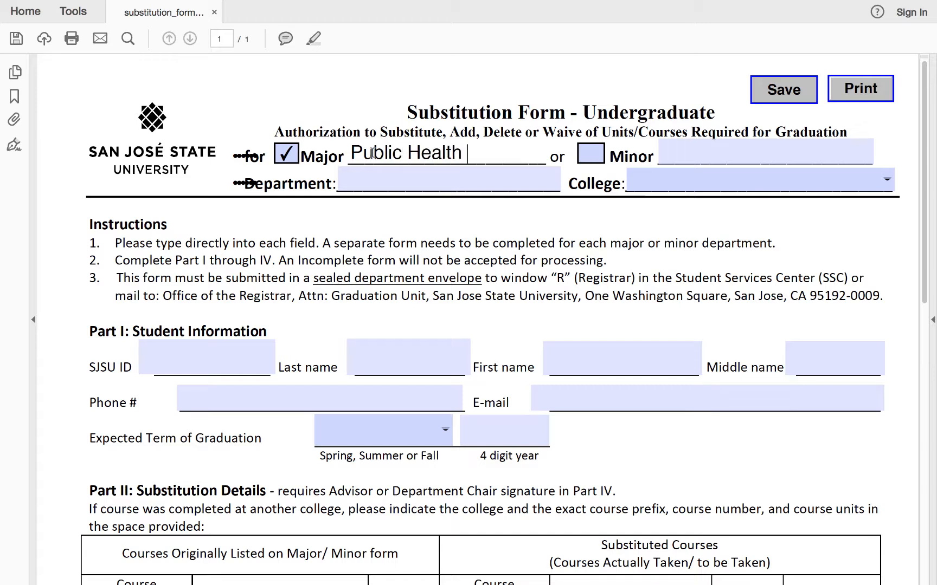
type(" with HSA Con")
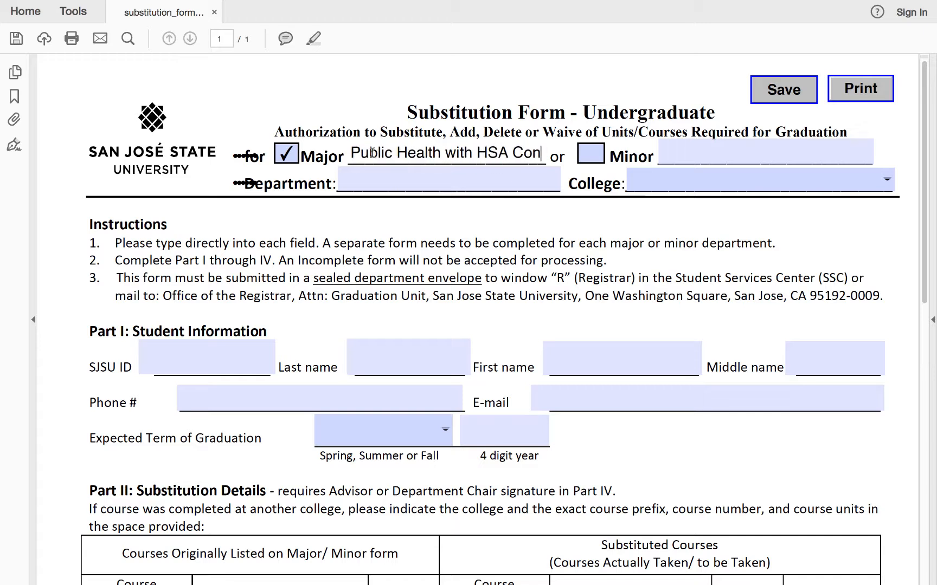
type("centration")
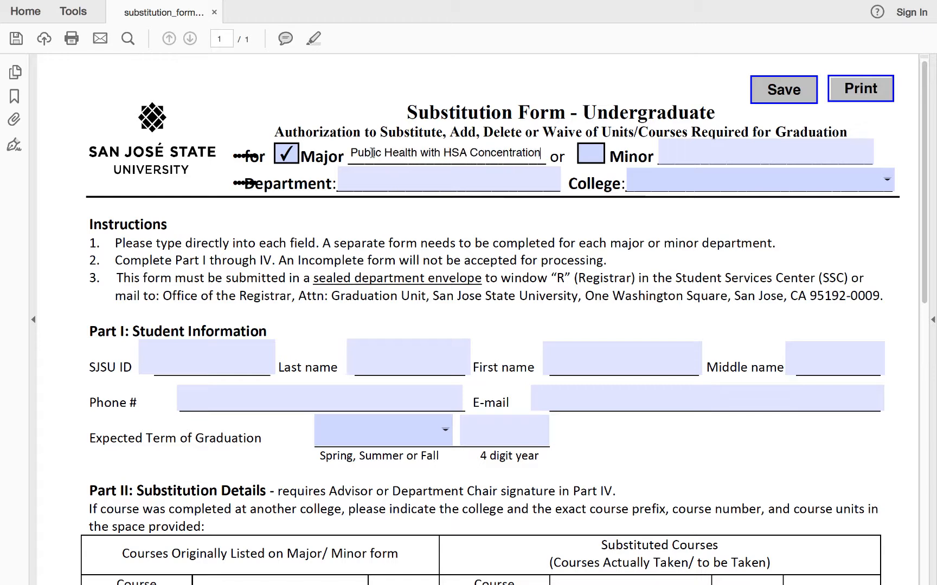
- Enter "Health Science & Recreation" as Department and choose Applied Sciences & Arts (CASA) as College
left_click(369, 180)
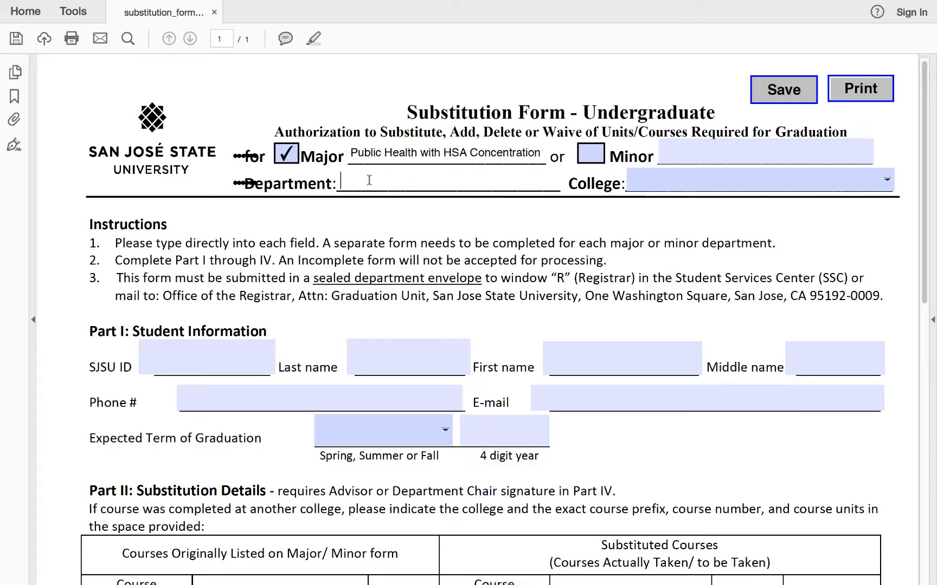
type("Health Science ")
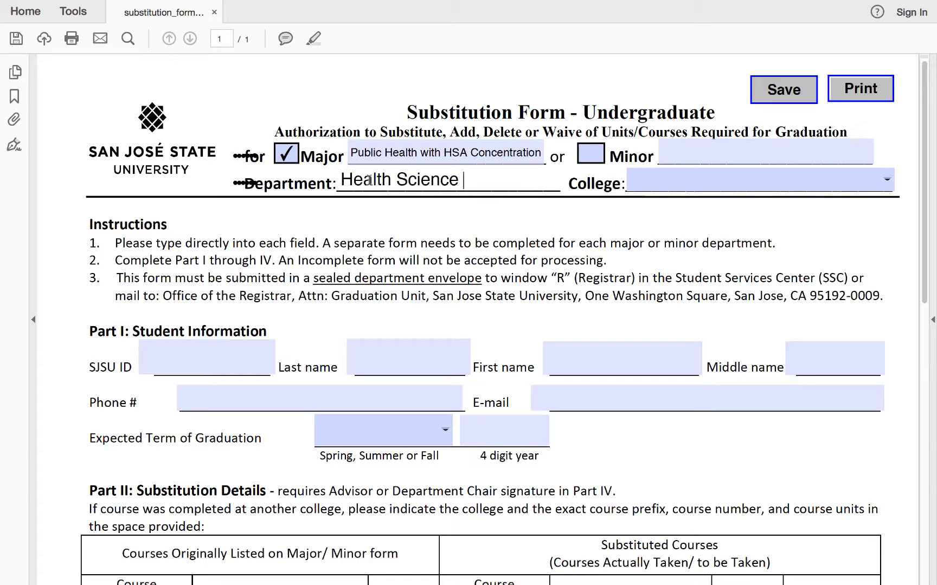
type("& Recreation")
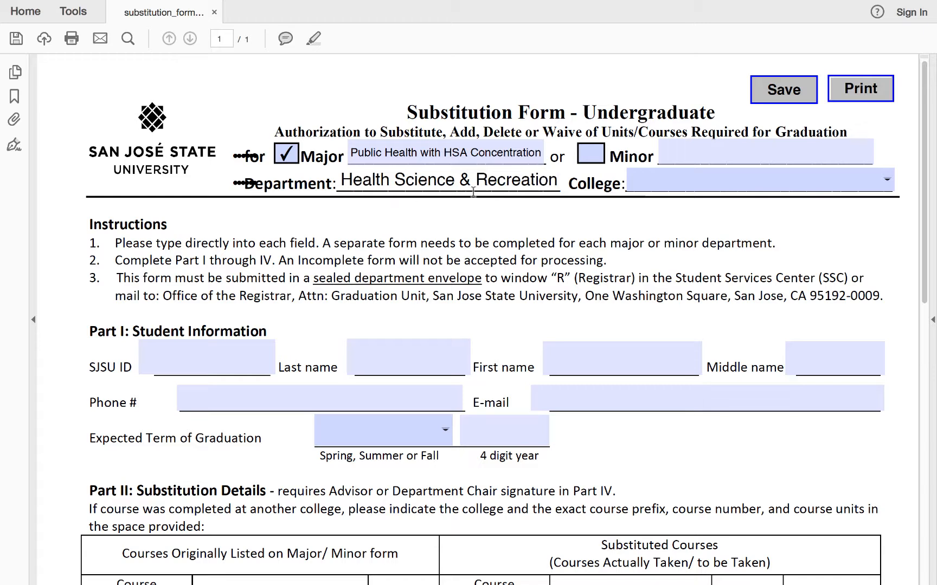
left_click(887, 181)
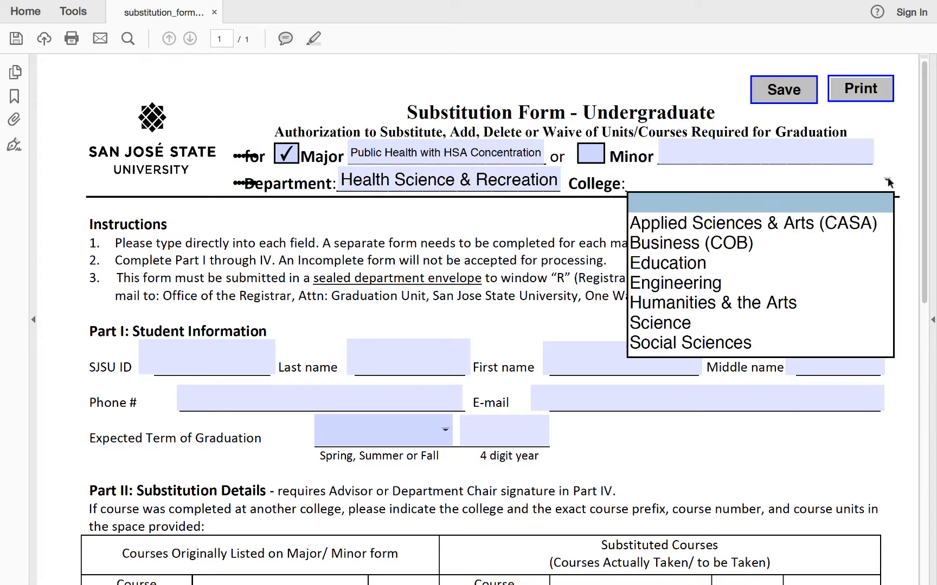
left_click(868, 224)
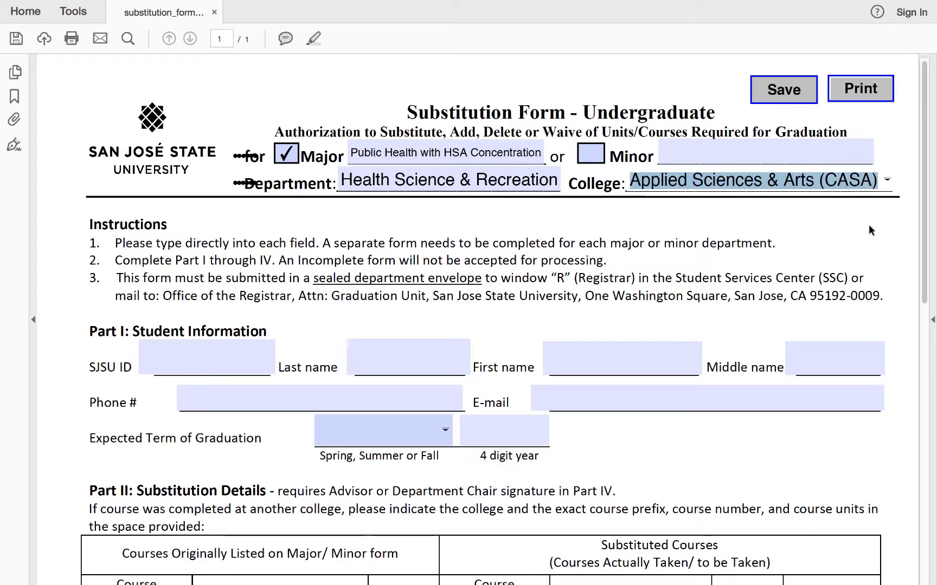
- Step through the Part I Student Information fields, from SJSU ID to Expected Term of Graduation
scroll(813, 332, "down", 1)
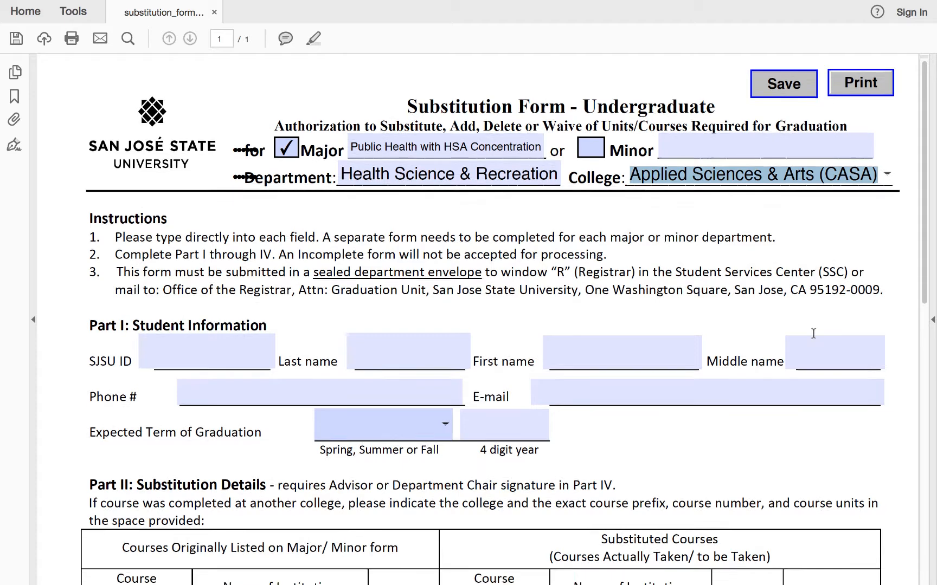
scroll(813, 333, "down", 5)
left_click(218, 255)
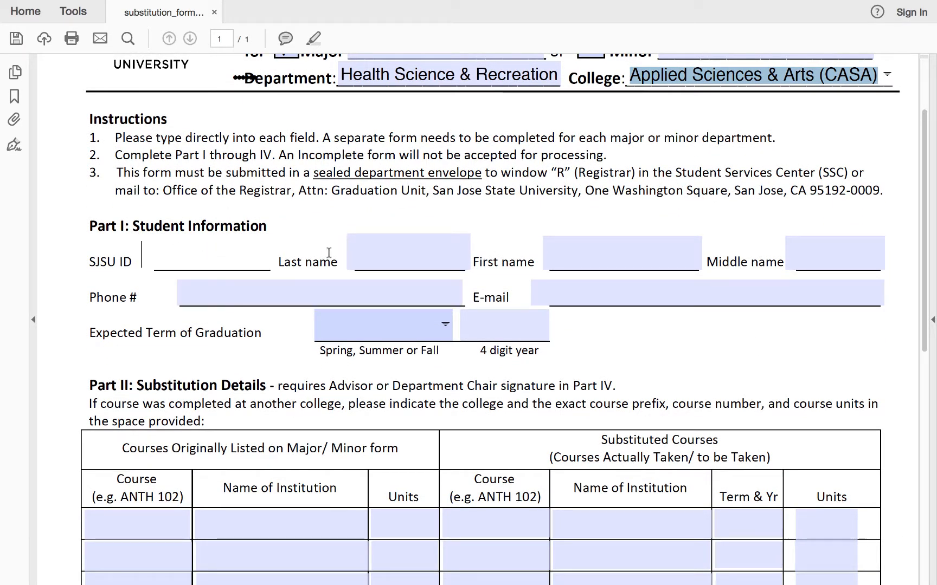
left_click(393, 256)
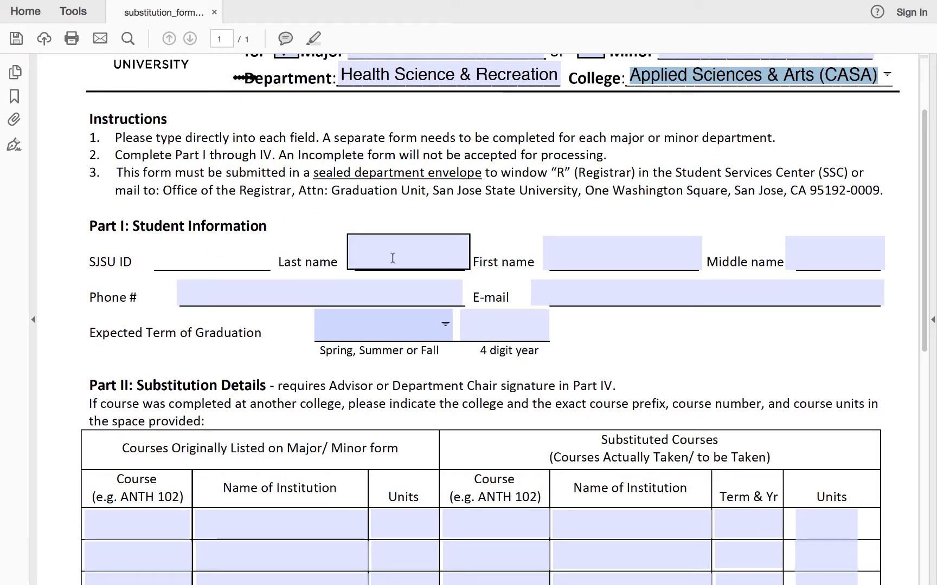
left_click(589, 256)
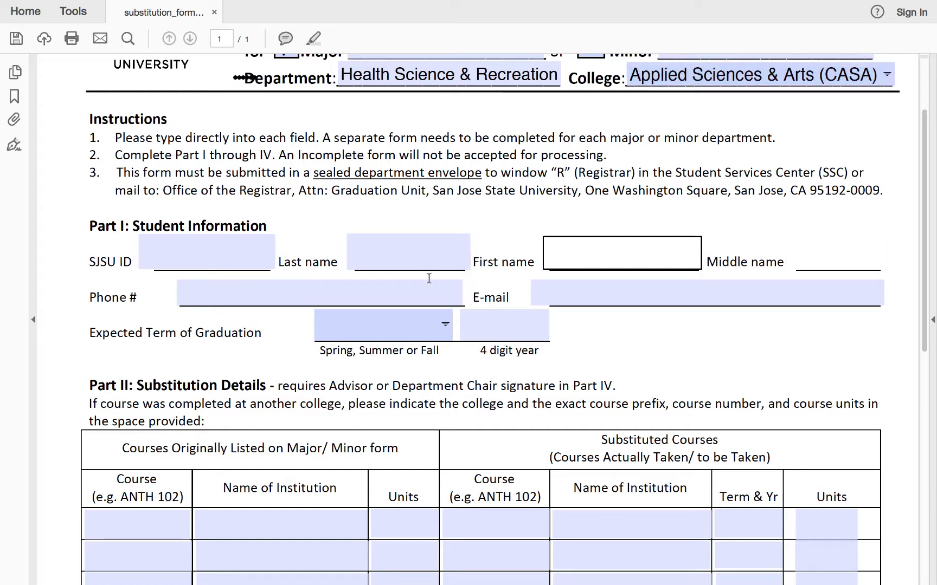
left_click(268, 299)
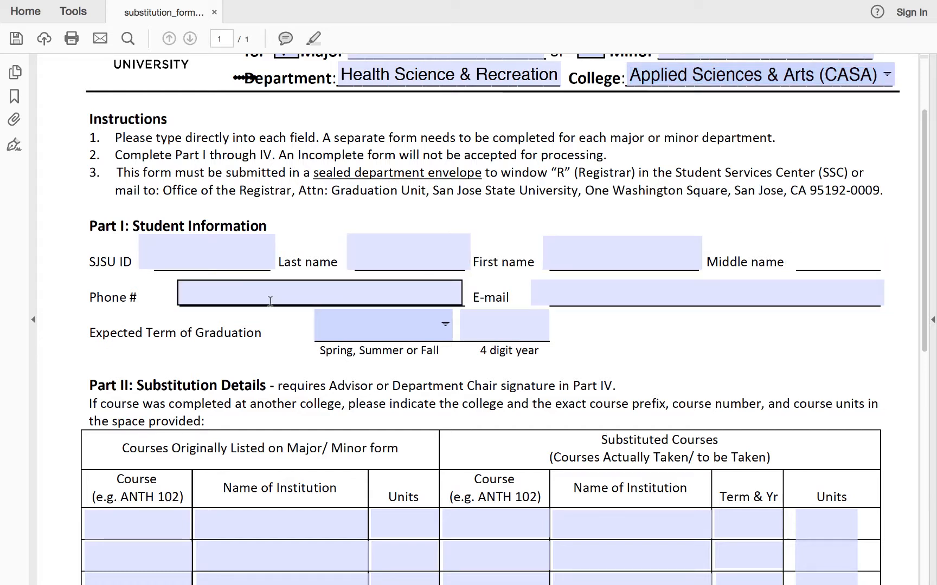
left_click(575, 293)
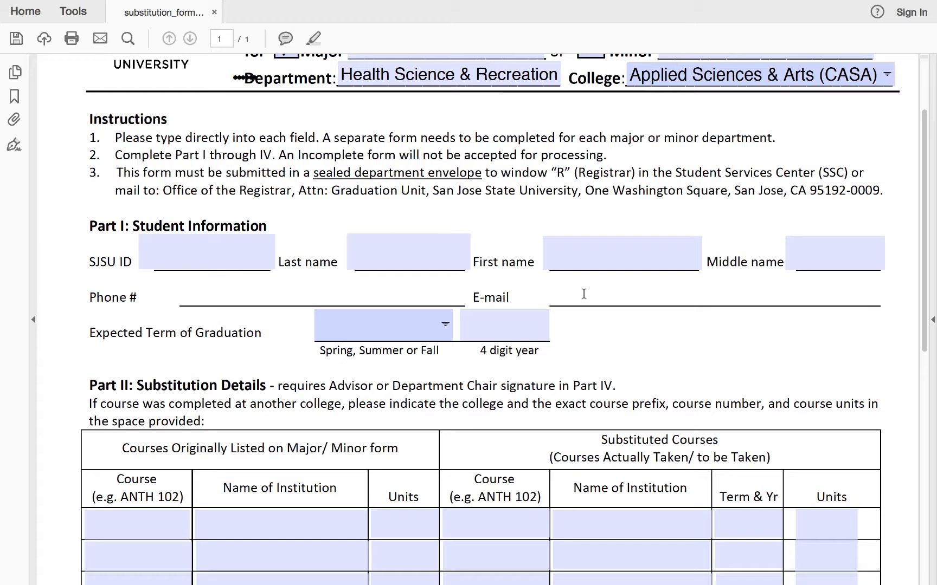
left_click(427, 321)
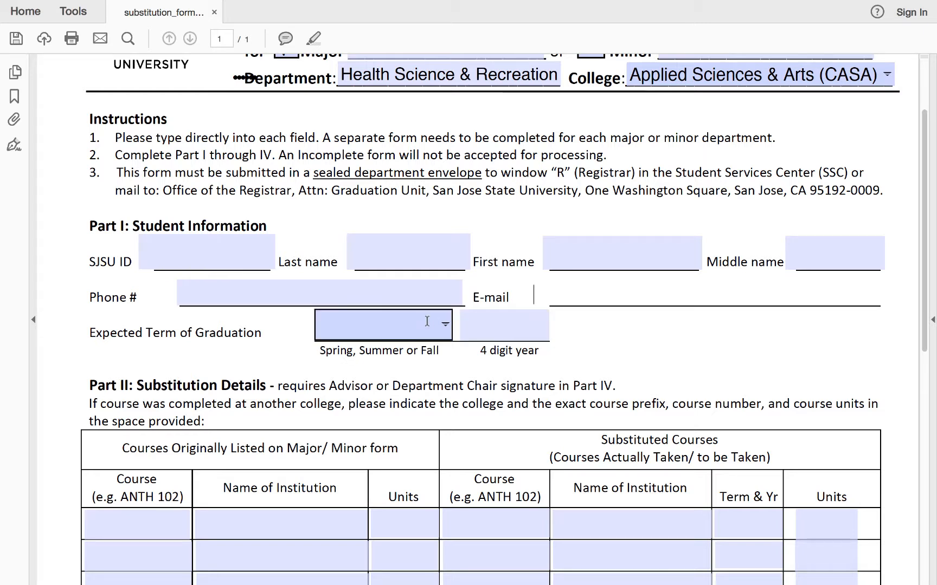
- Review the Expected Term of Graduation options and the Part II Substitution Details column headings
left_click(445, 325)
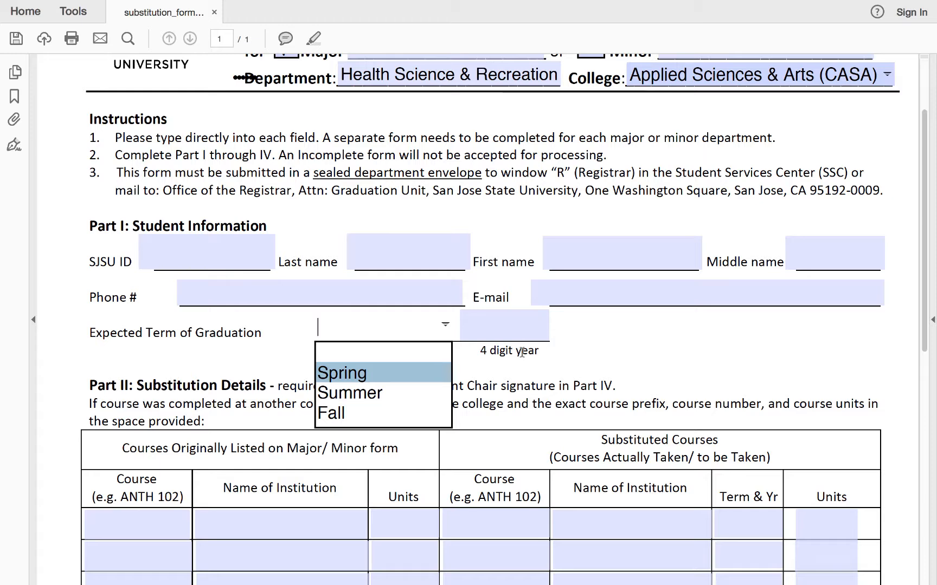
left_click(584, 356)
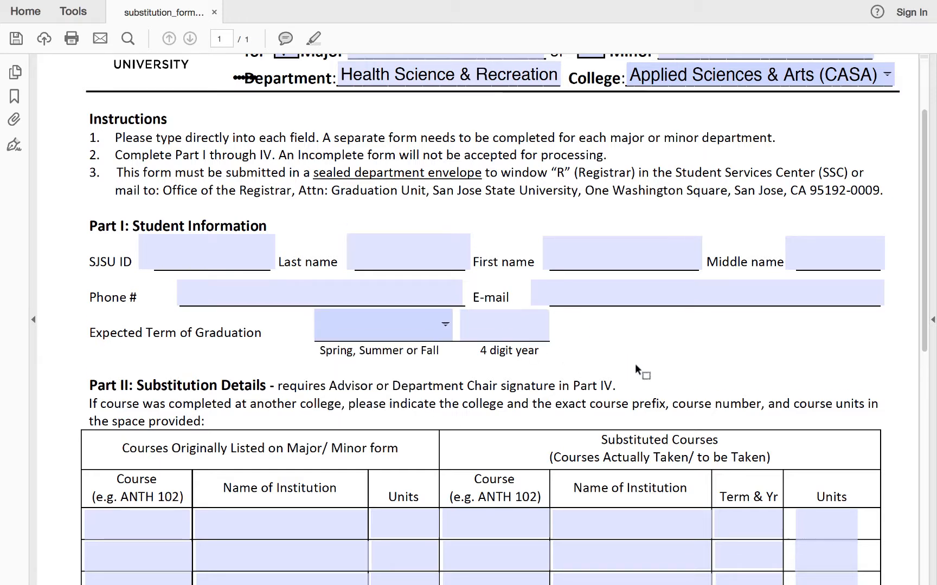
scroll(637, 368, "down", 3)
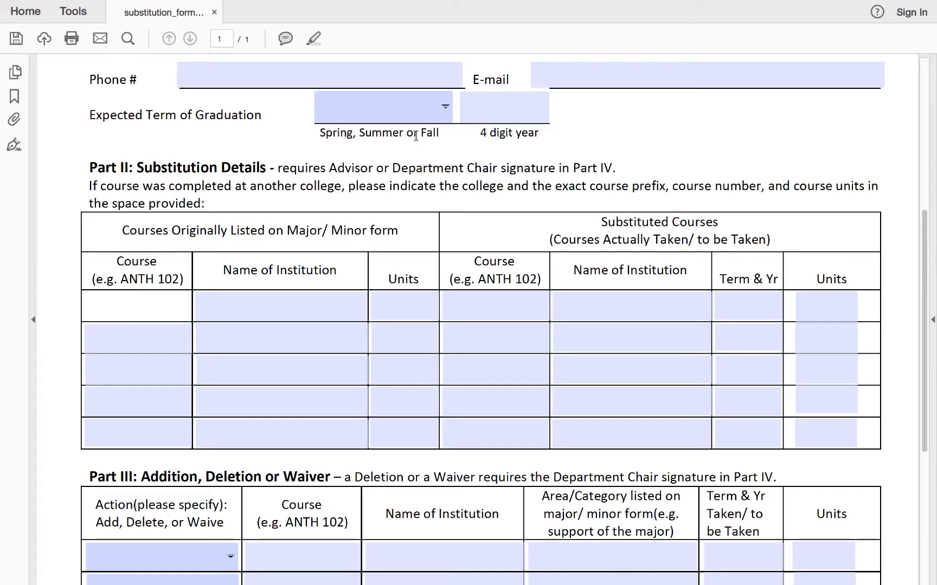
scroll(304, 253, "down", 3)
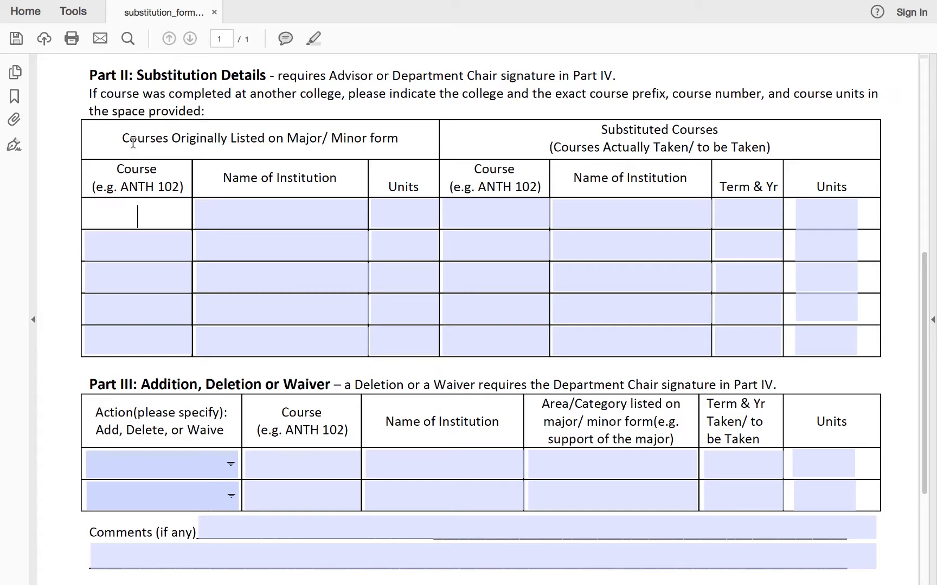
left_click_drag(123, 139, 410, 139)
left_click(412, 147)
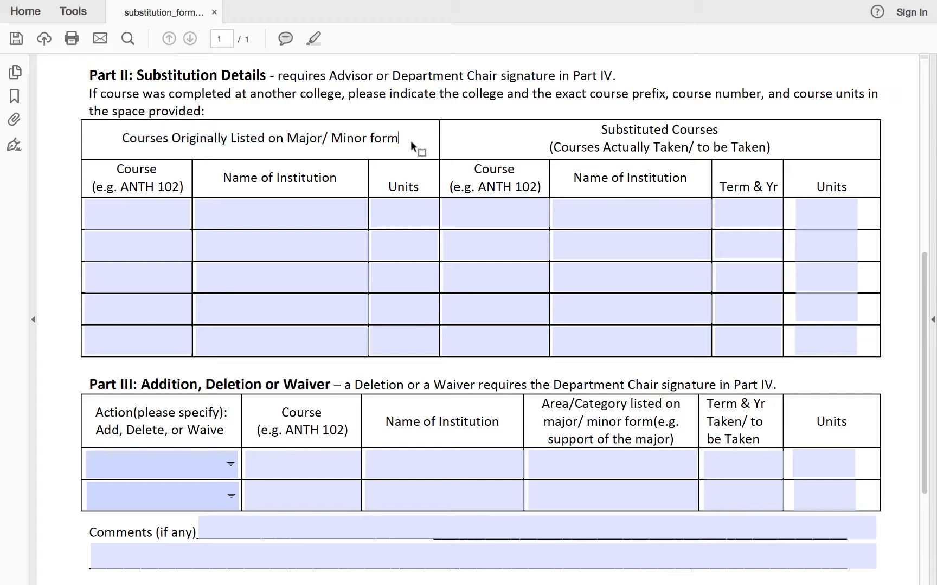
left_click_drag(594, 133, 640, 128)
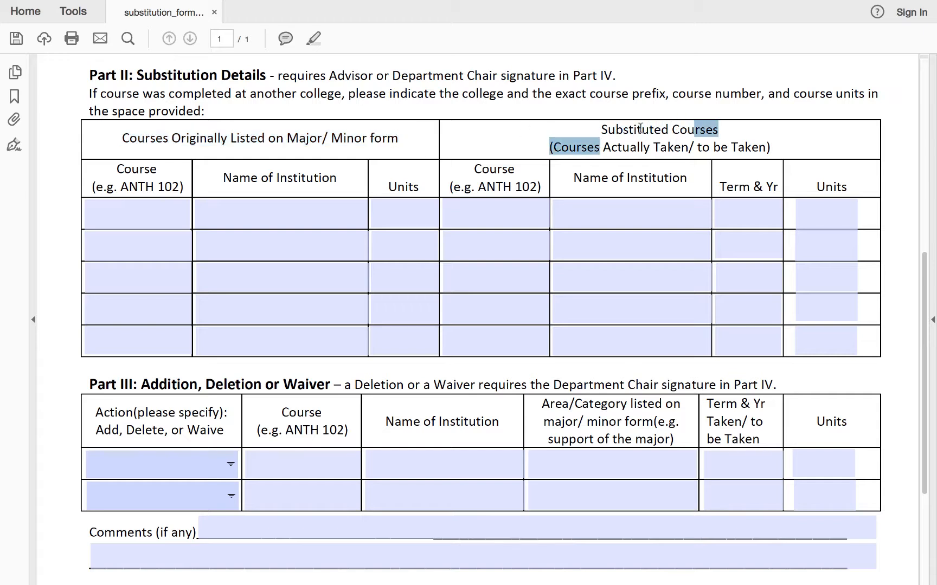
- Enter the first original course as UDE at SJSU with 3 units in Part II
left_click(140, 215)
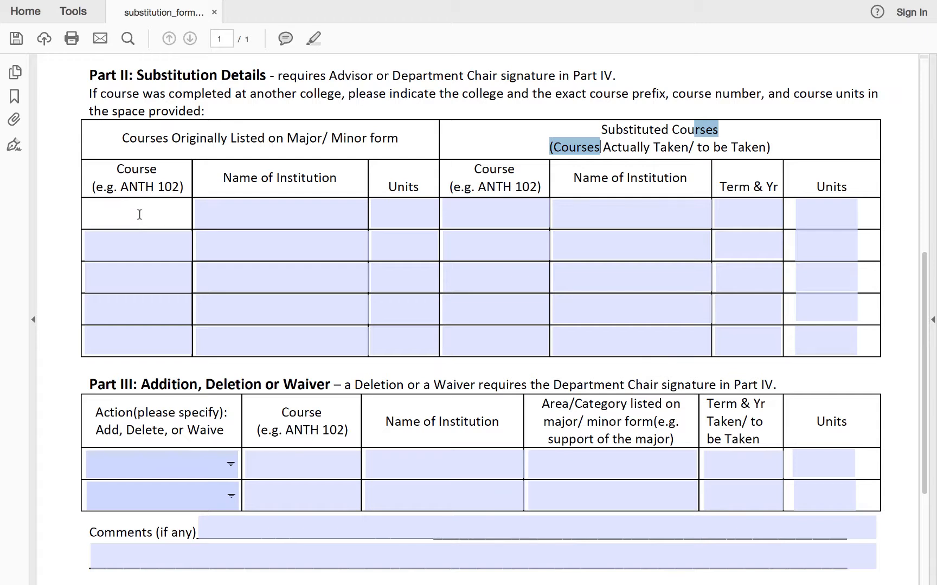
type("UDE")
key("Tab")
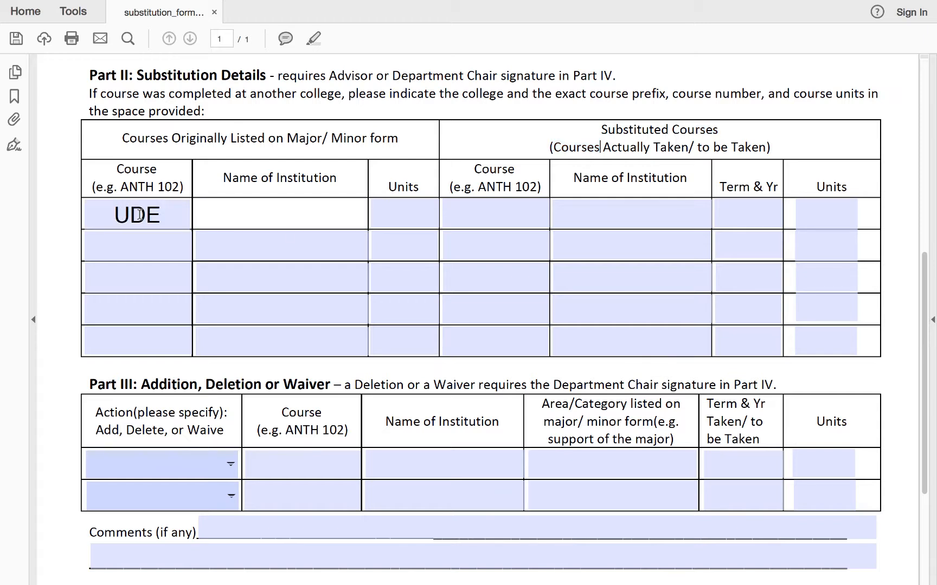
type("SJSU")
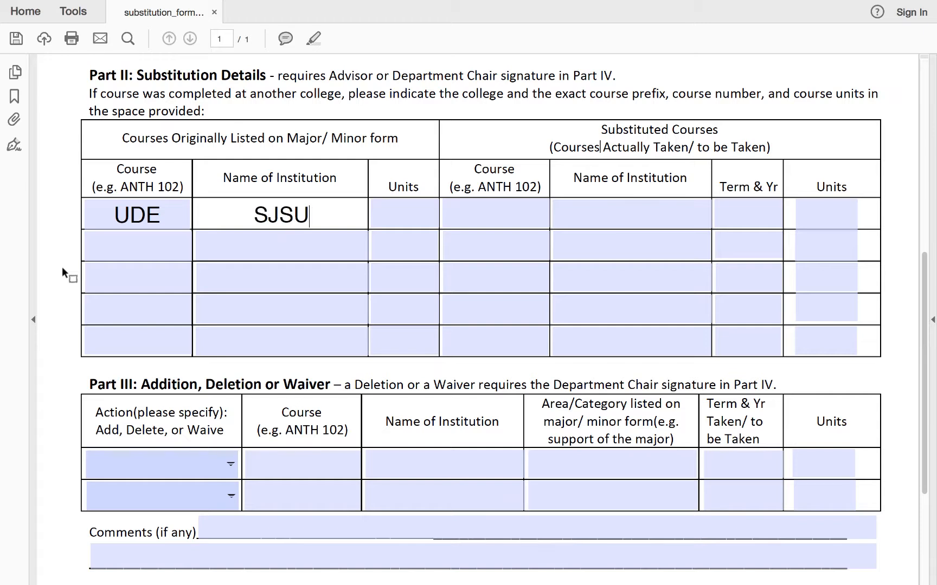
key("Tab")
type("3")
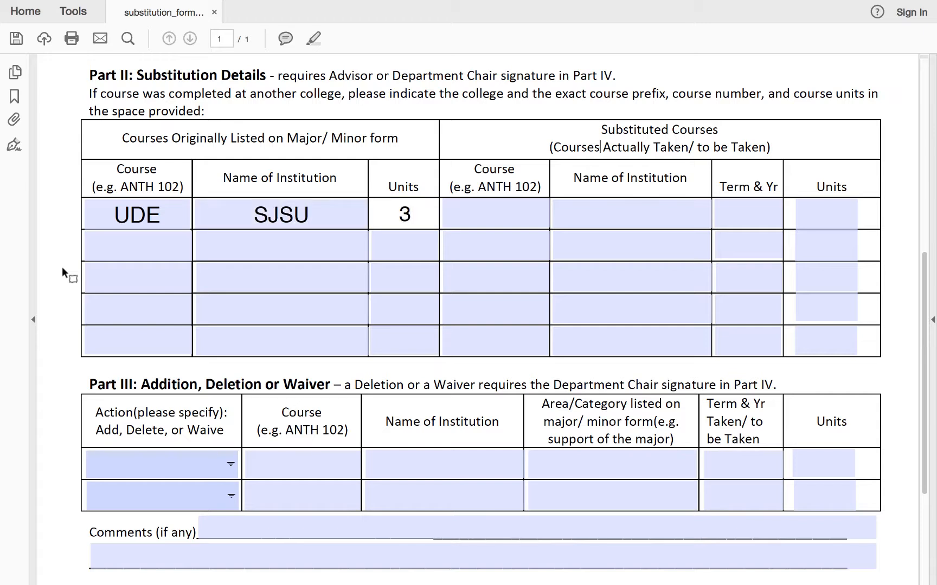
- Enter the first substituted course as HS 145 at SJSU, term F17, 3 units
left_click(485, 220)
type("HS")
type("145")
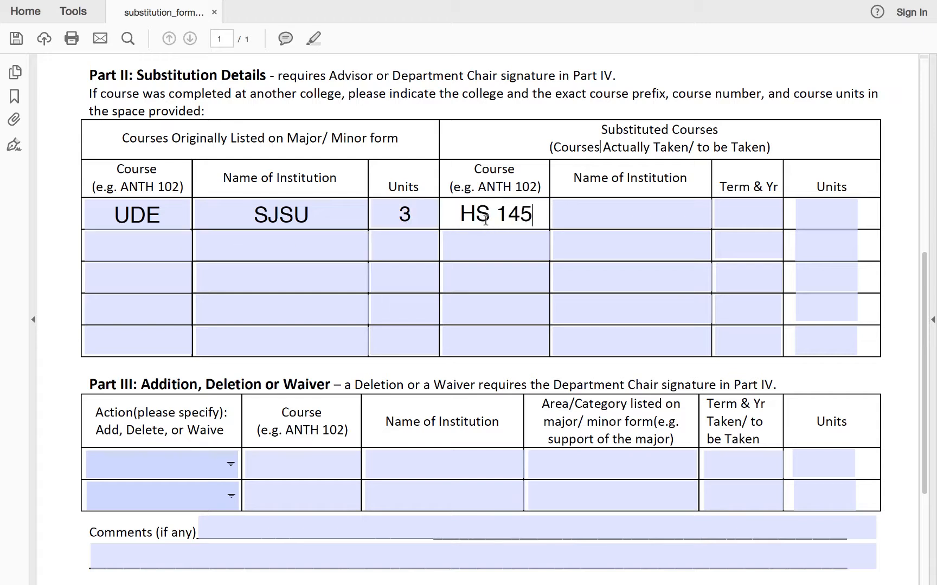
key("Tab")
type("SJSU")
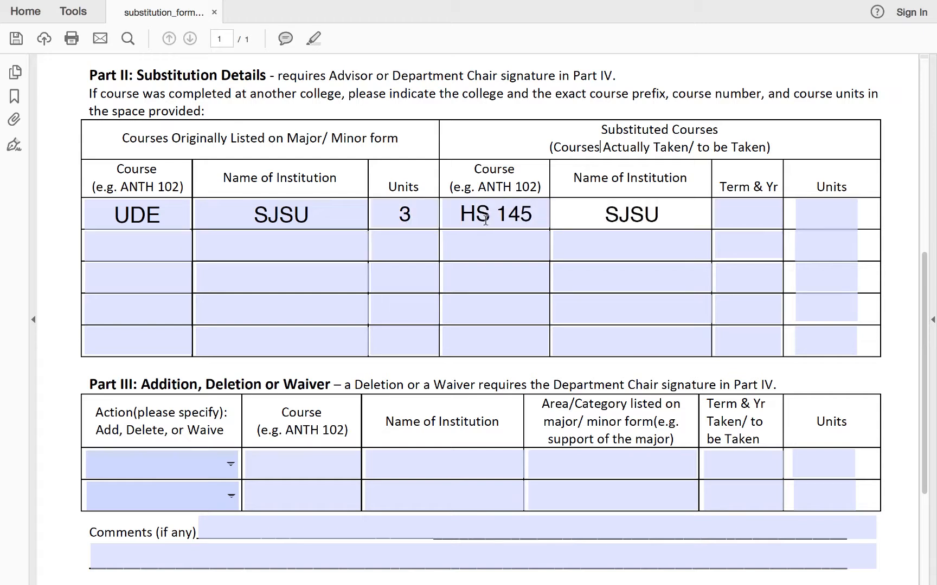
key("Tab")
type("F17")
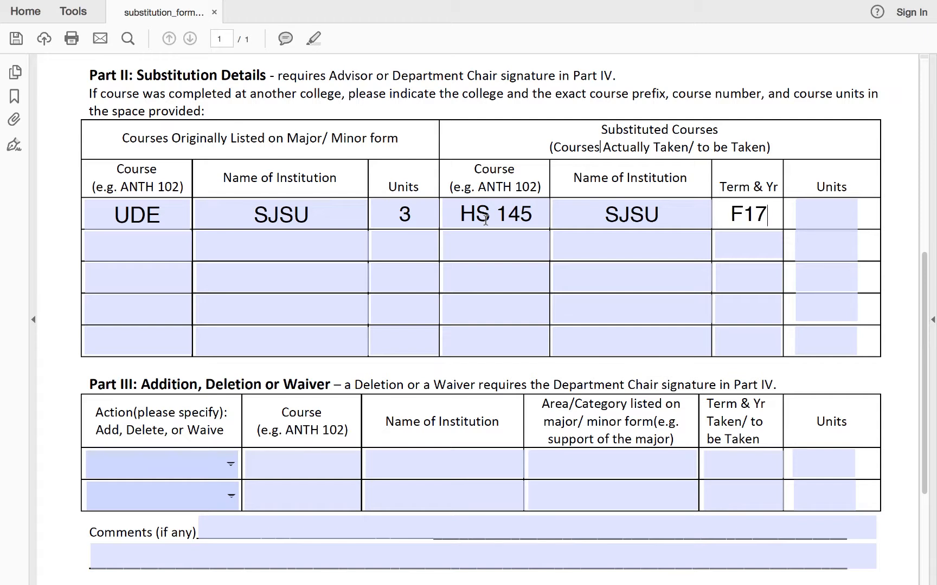
key("Tab")
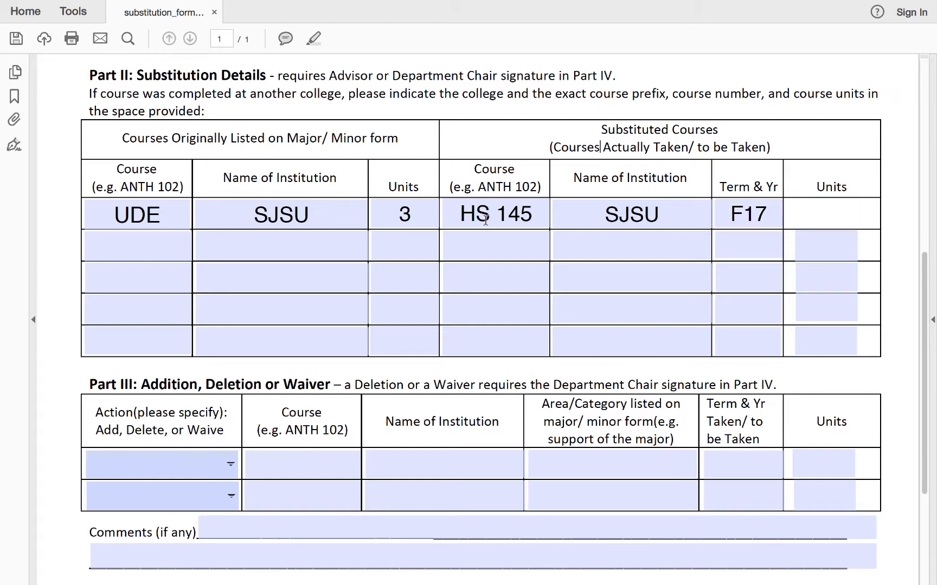
type("3")
key("Tab")
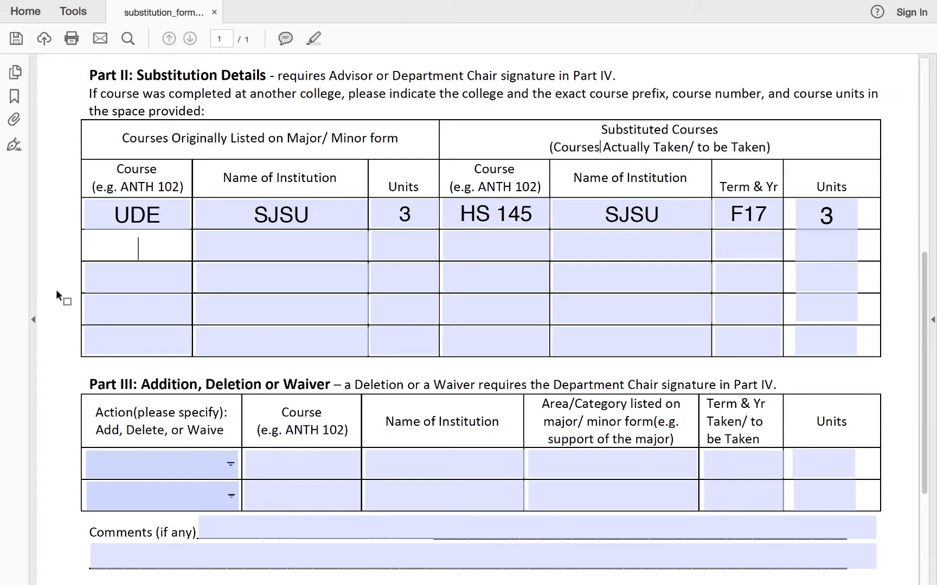
- Enter the second original course as NUFS 139 at SJSU with 3 units
type("NUFS")
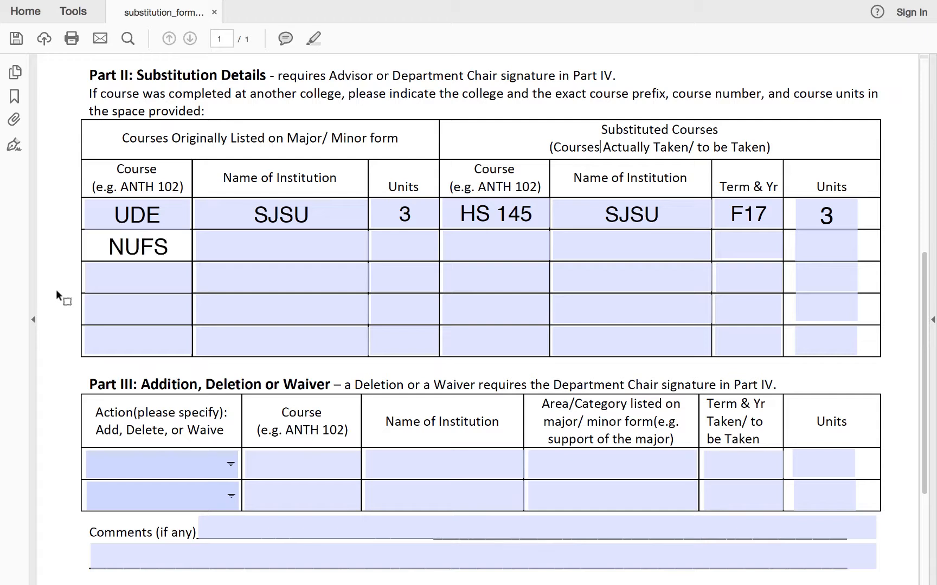
type(" 139")
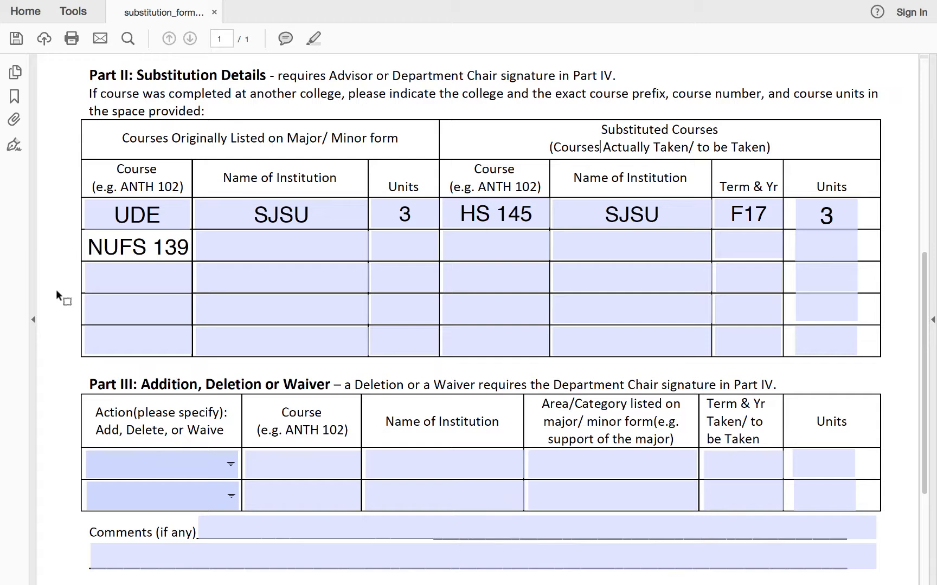
key("Tab")
type("SJSU")
key("Tab")
type("3")
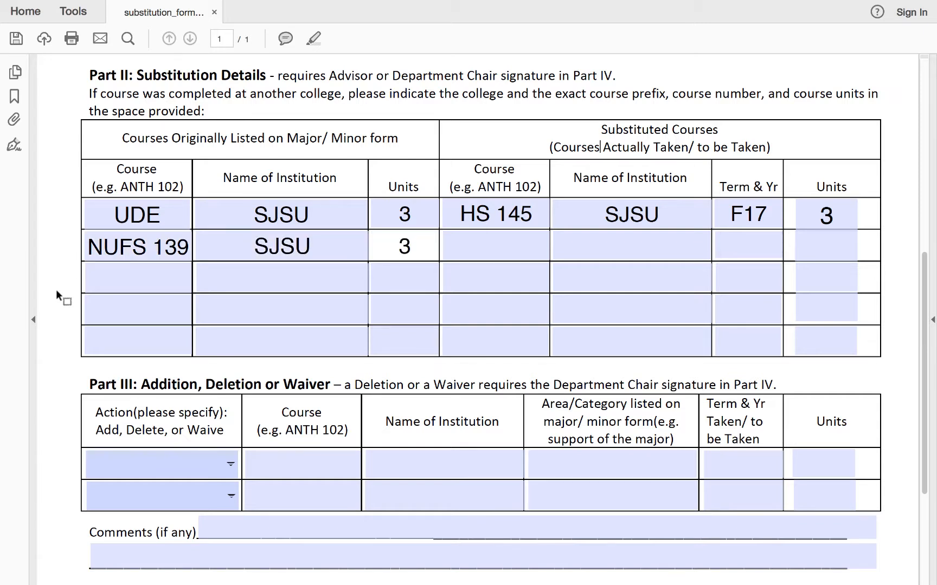
- Enter the second substituted course as HS 172 at SJSU, term S18, 3 units
key("Tab")
type("HS ")
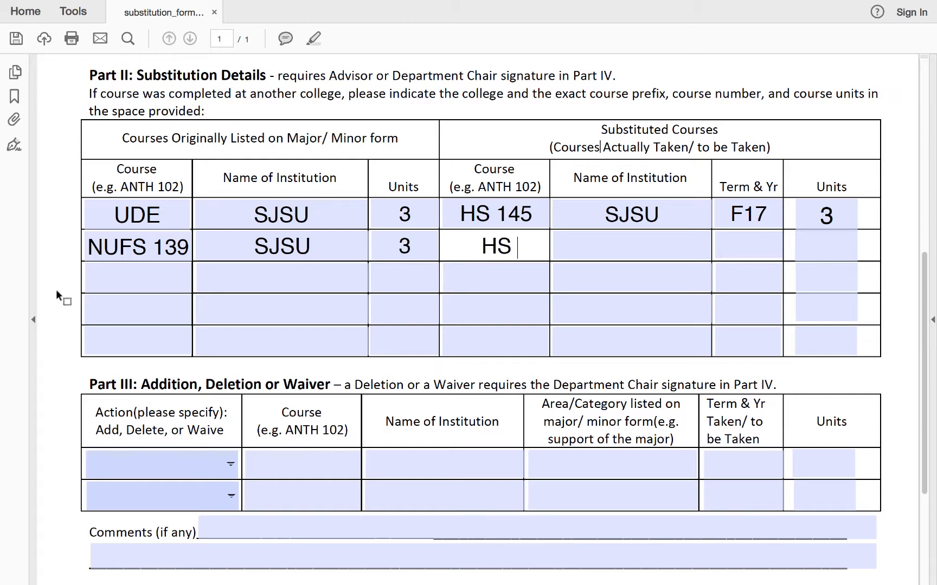
type("172")
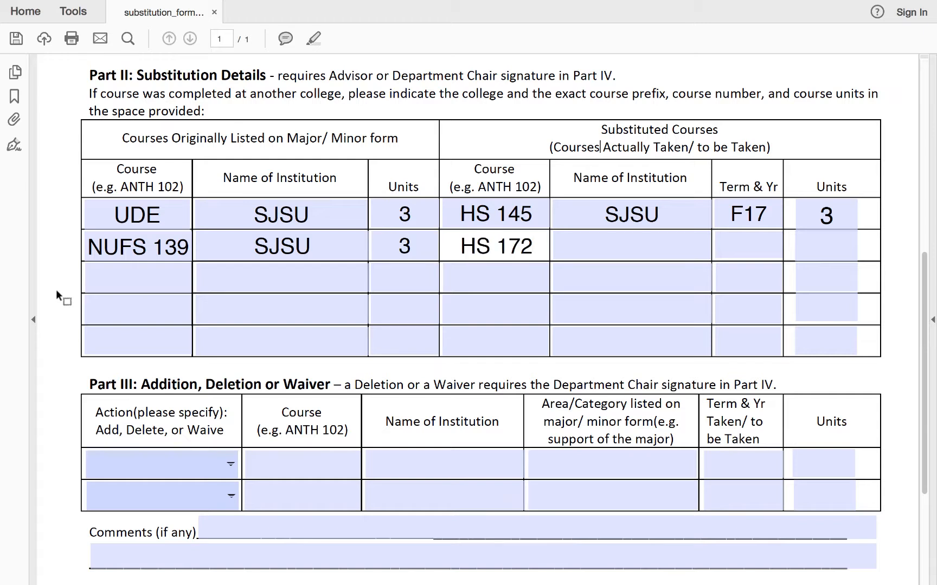
key("Tab")
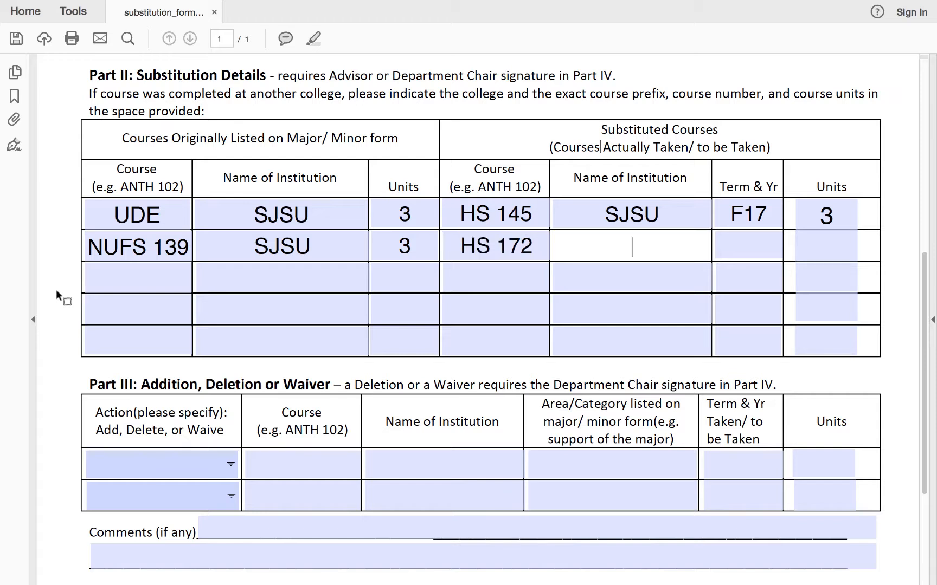
type("SJSU")
key("Tab")
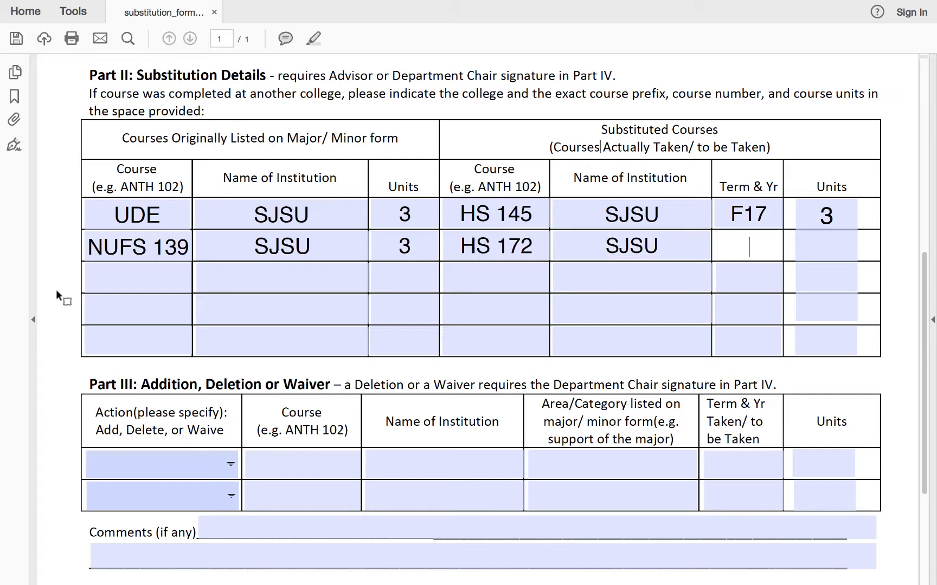
type("S18")
key("Tab")
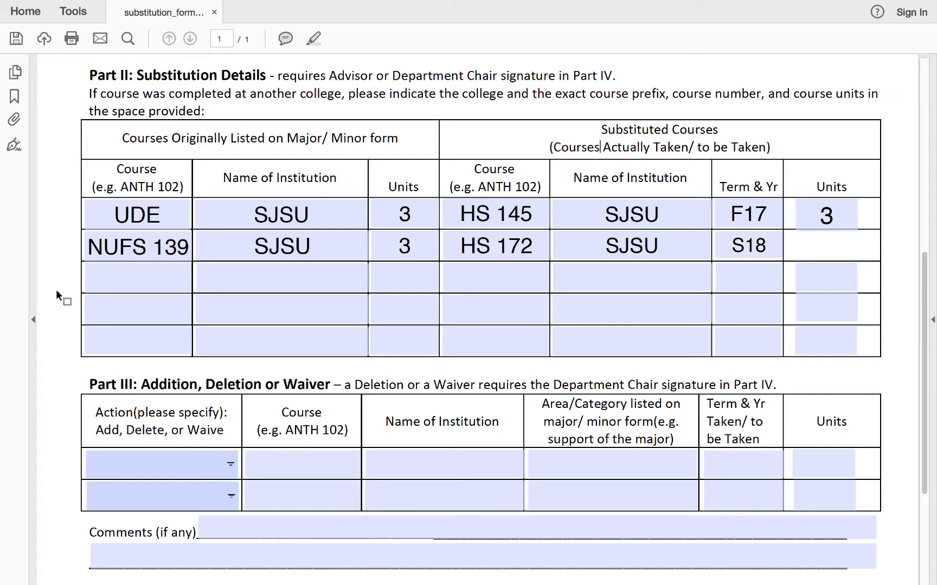
type("3")
- Review the Part III Addition, Deletion or Waiver section of the form
left_click(188, 253)
scroll(61, 361, "down", 4)
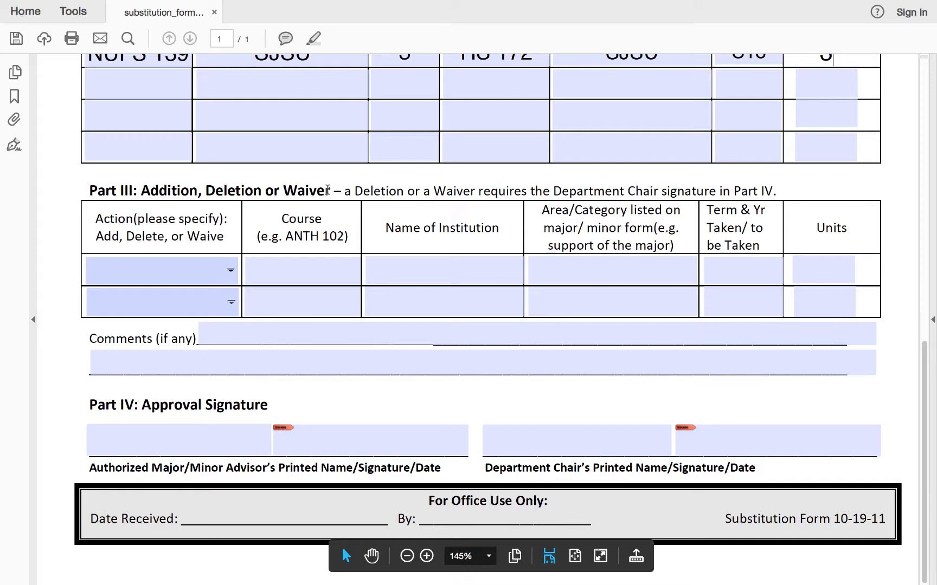
left_click_drag(333, 191, 87, 190)
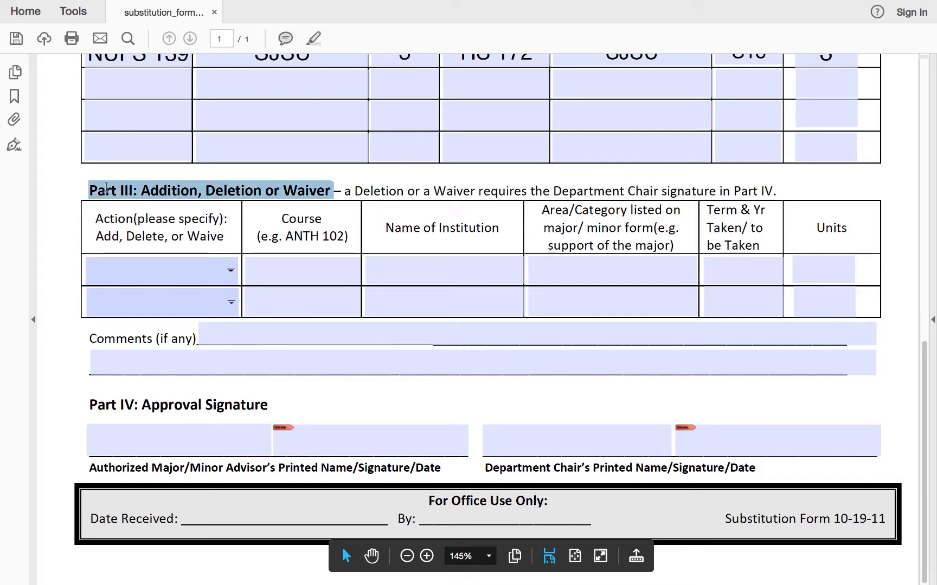
left_click(53, 297)
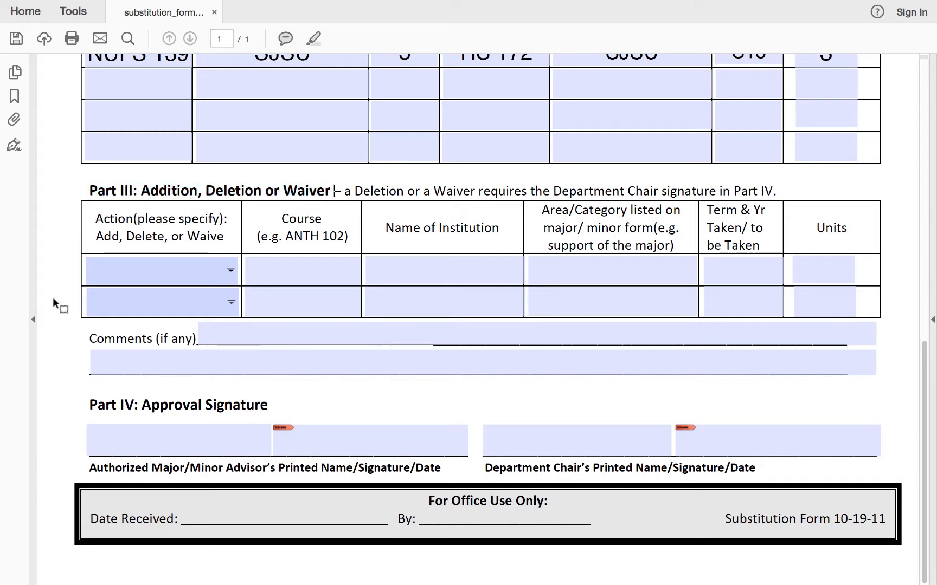